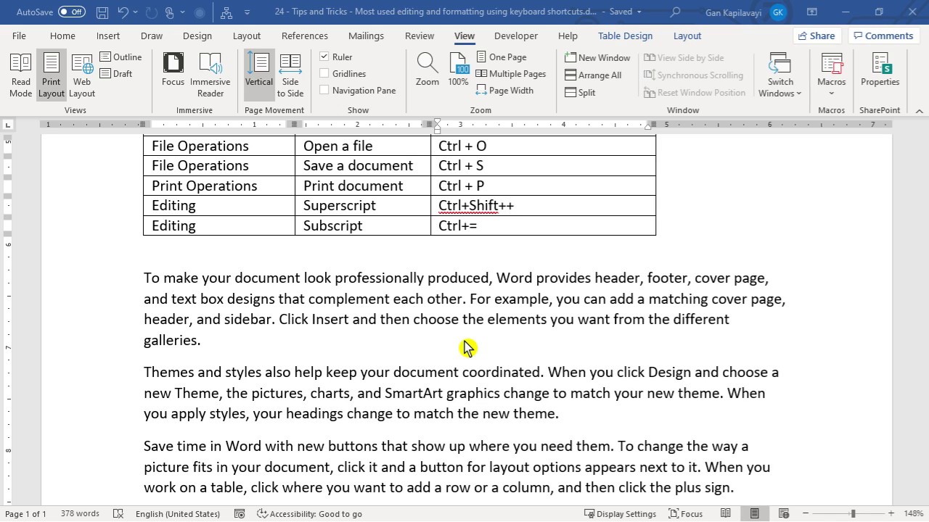
Split the document window into two panes, with the start of the keyboard shortcut table in the upper one.
scroll(466, 348, up, 5)
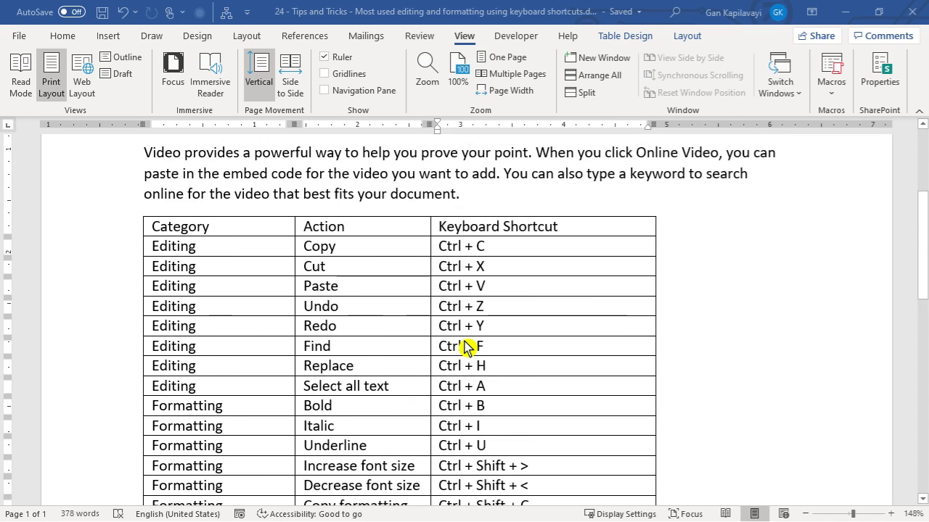
scroll(431, 284, down, 1)
scroll(370, 305, up, 3)
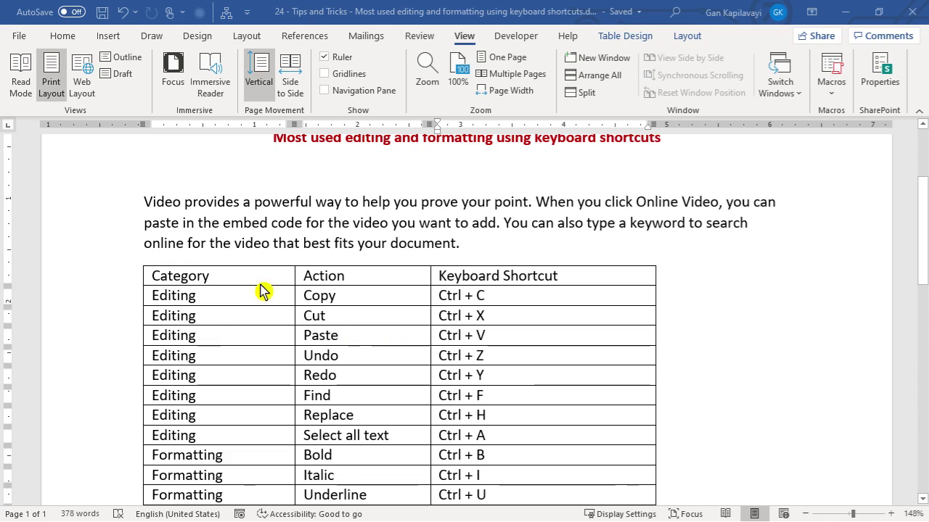
scroll(457, 308, down, 1)
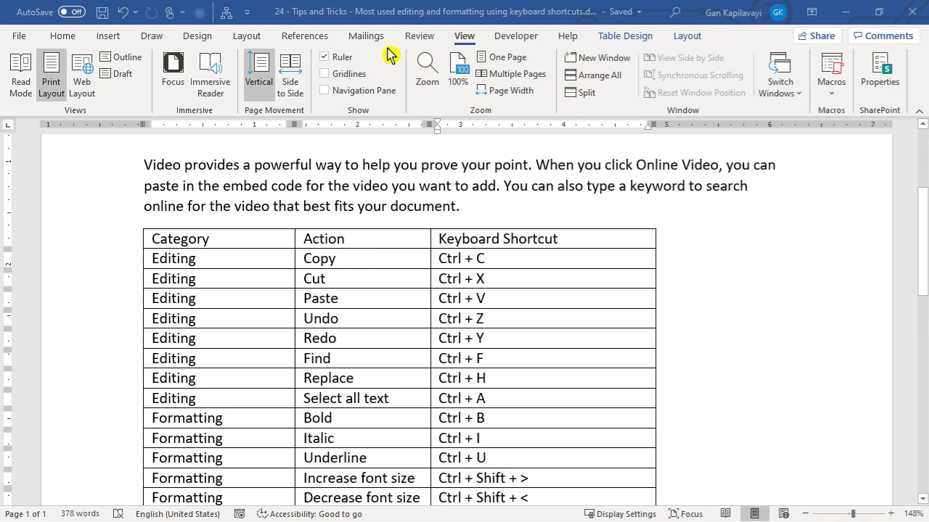
click(468, 45)
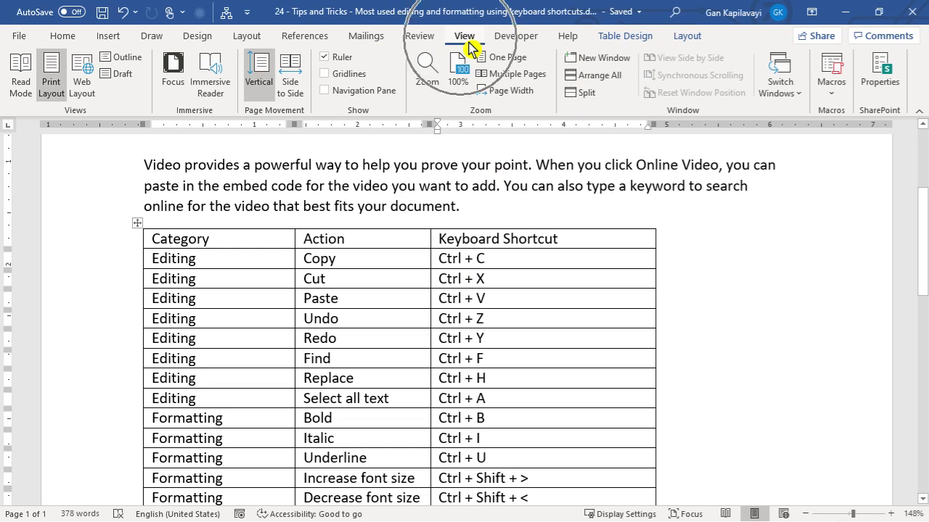
click(587, 93)
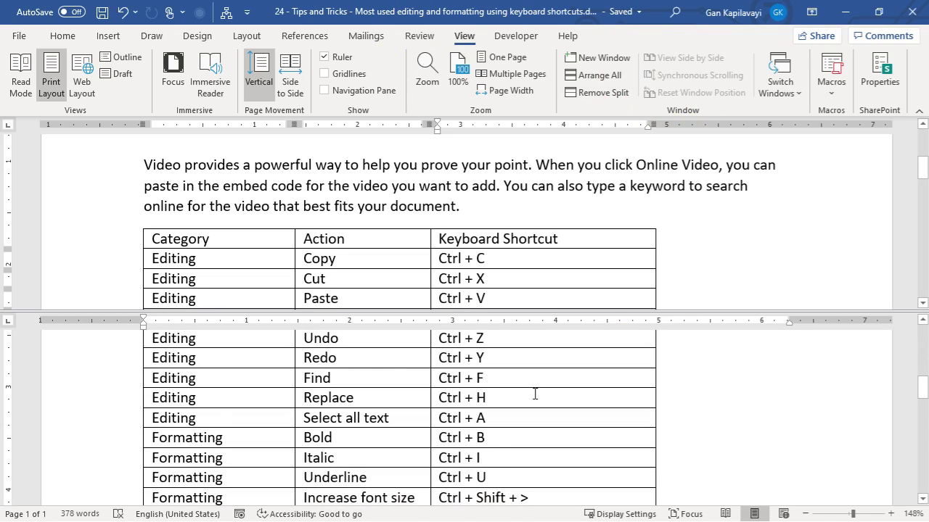
Copy the word "elements" from the "To make your document look professionally produced" paragraph onto a new line directly below that paragraph.
scroll(534, 394, down, 5)
scroll(534, 394, down, 5)
scroll(534, 362, up, 3)
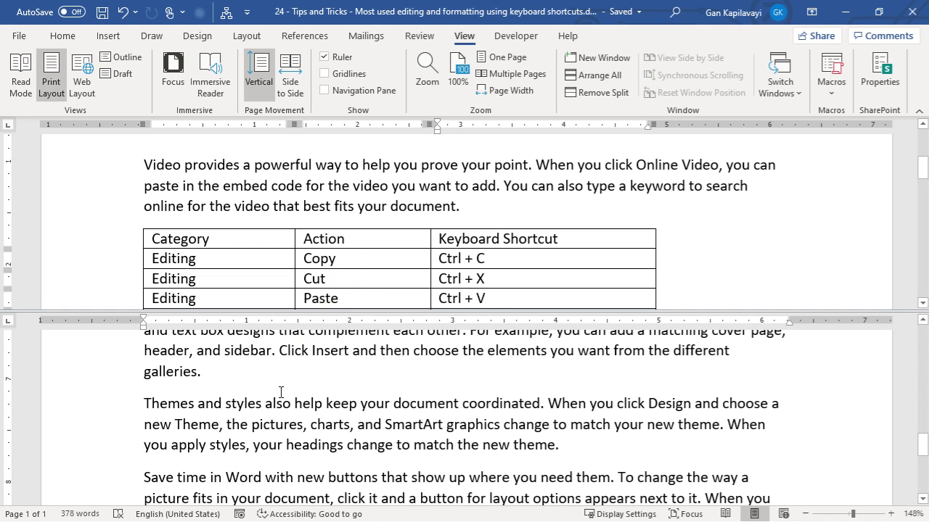
scroll(294, 383, up, 1)
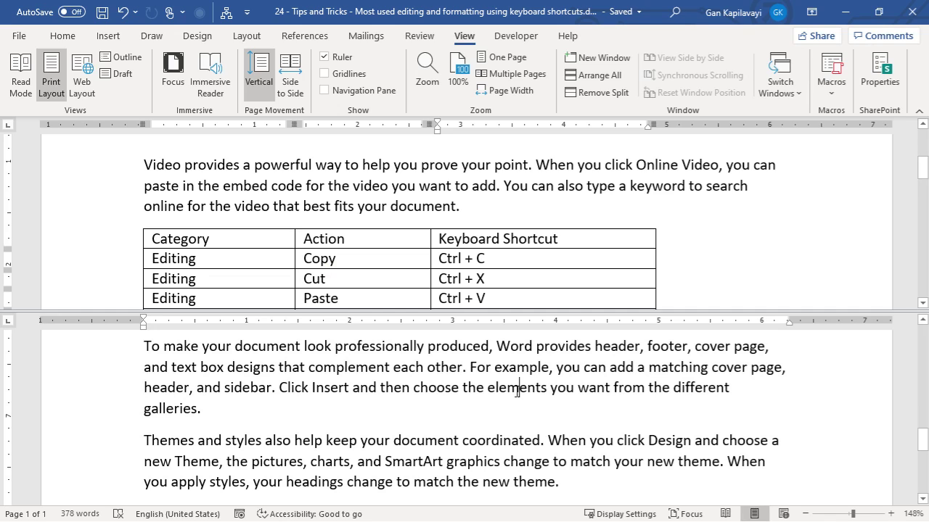
double_click(518, 390)
key(ctrl+c)
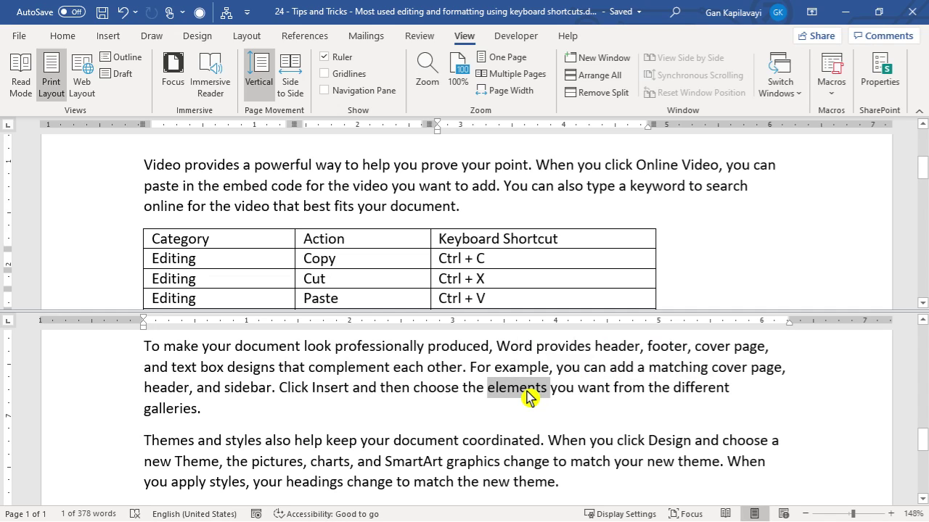
click(222, 422)
key(Return)
key(Return)
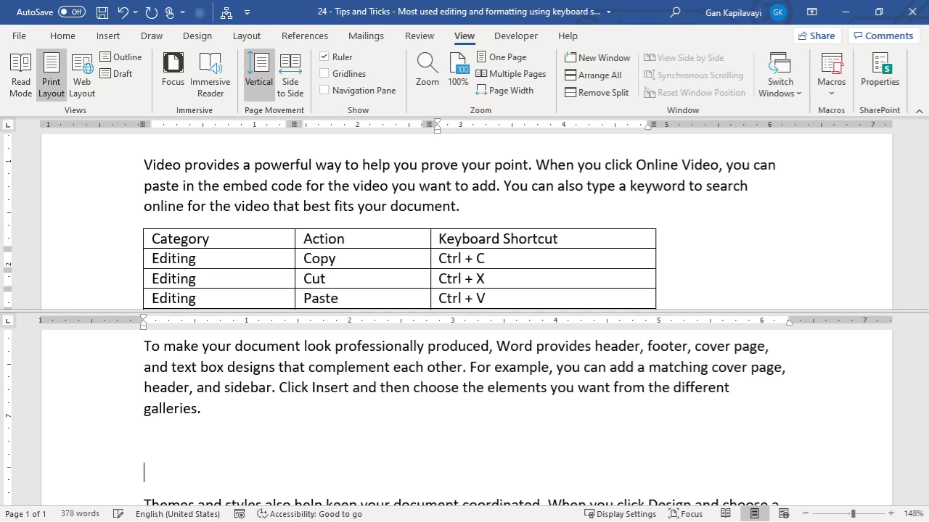
key(Up)
key(ctrl+v)
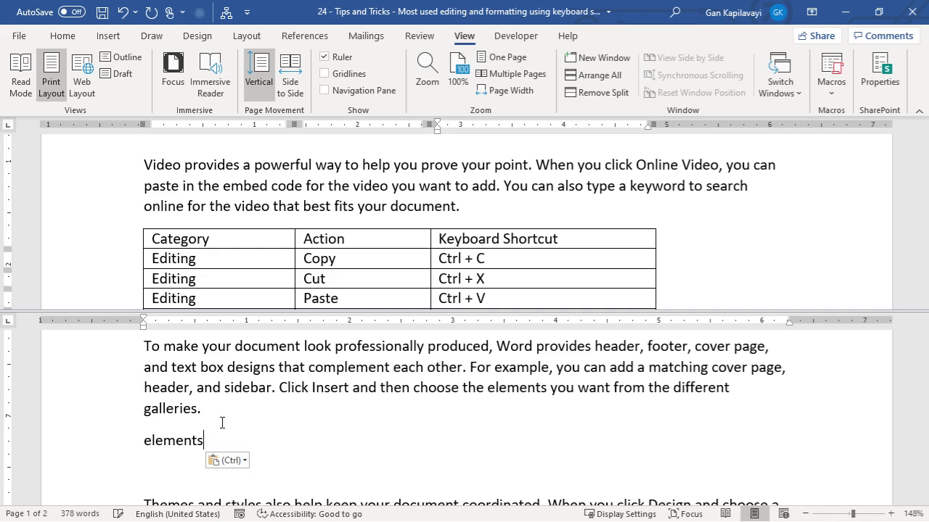
key(Return)
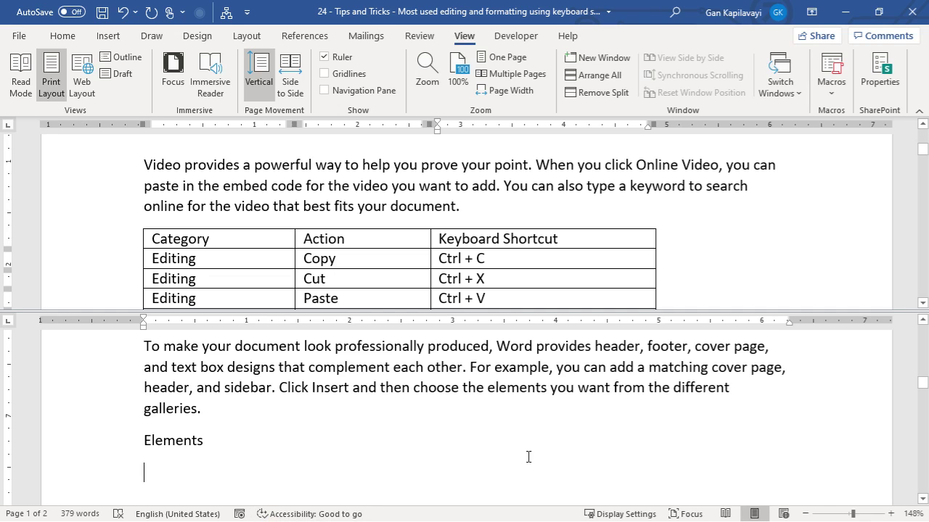
Copy the sentence "Click Insert and then choose the elements you want from the different galleries." to the empty line below "Elements".
ctrl+click(367, 393)
key(ctrl+c)
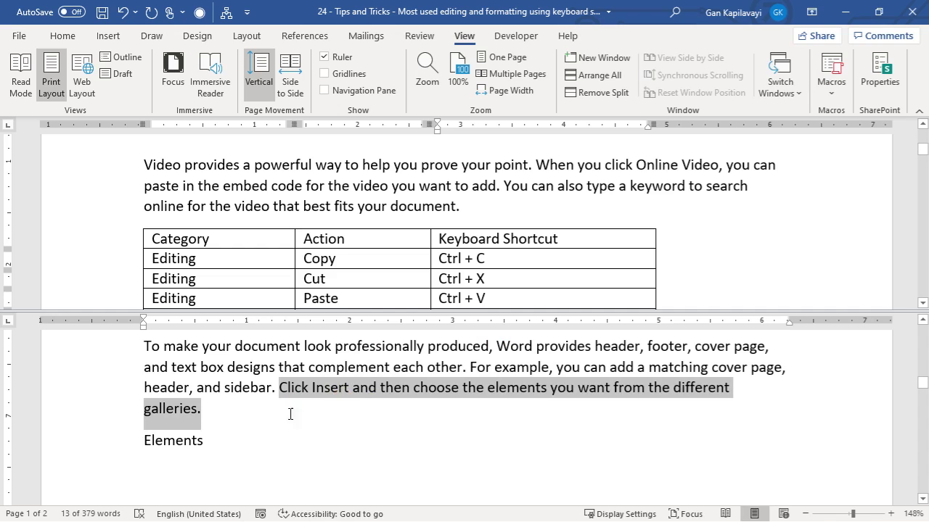
click(226, 470)
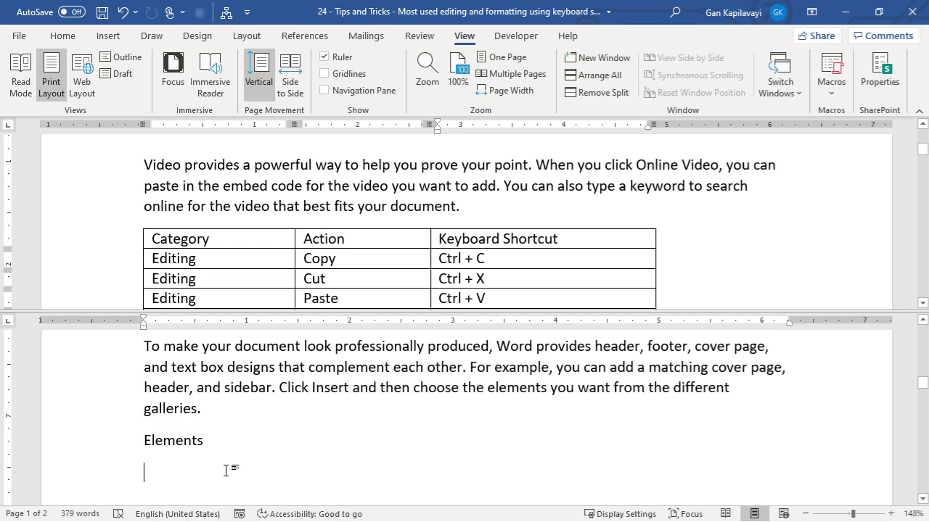
key(ctrl+v)
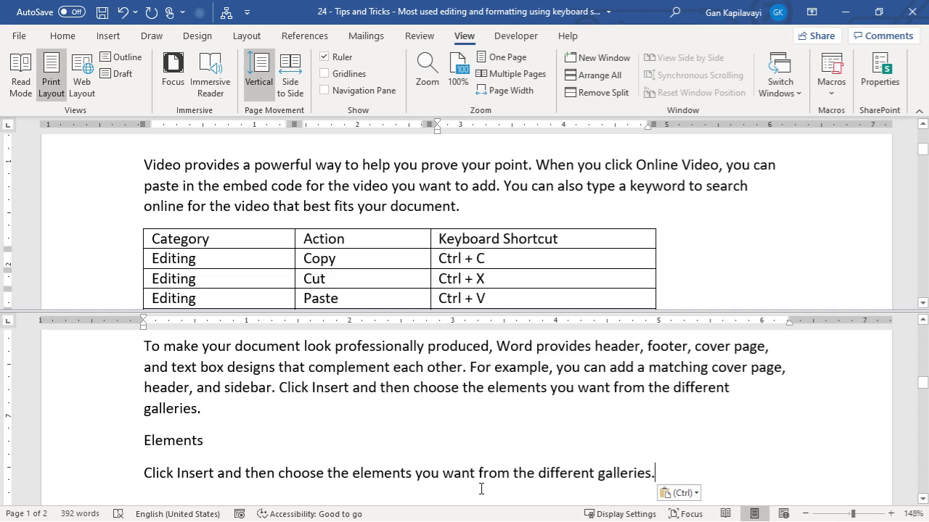
Move the word "other" out of the "complement each other" sentence onto a new line below "Elements".
double_click(445, 368)
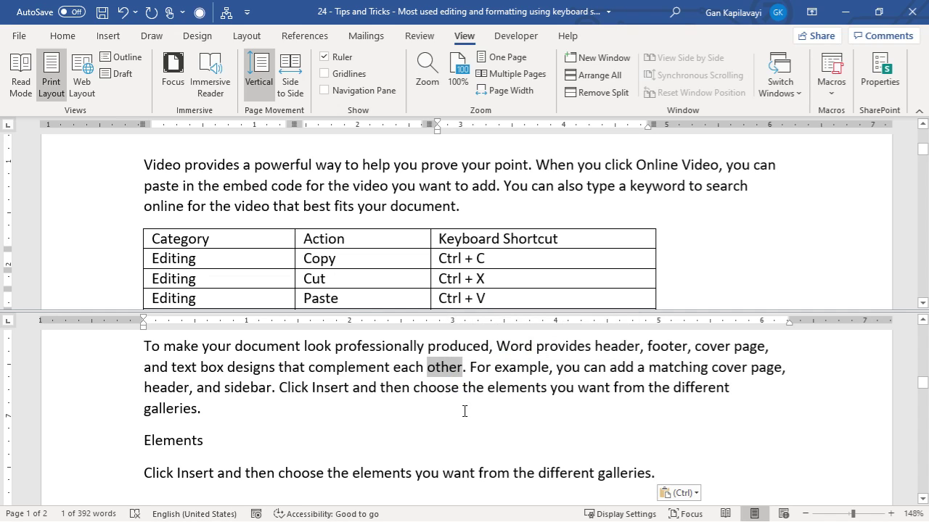
key(ctrl+x)
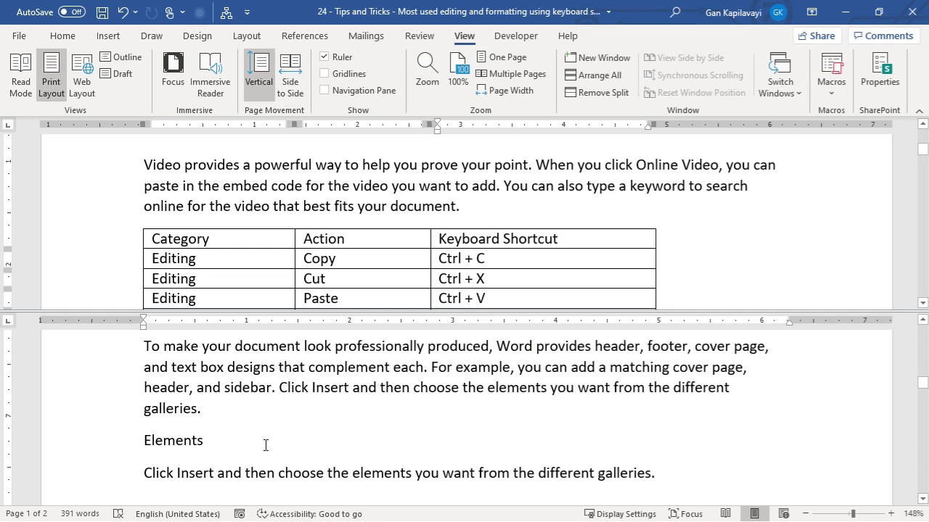
click(266, 443)
key(Return)
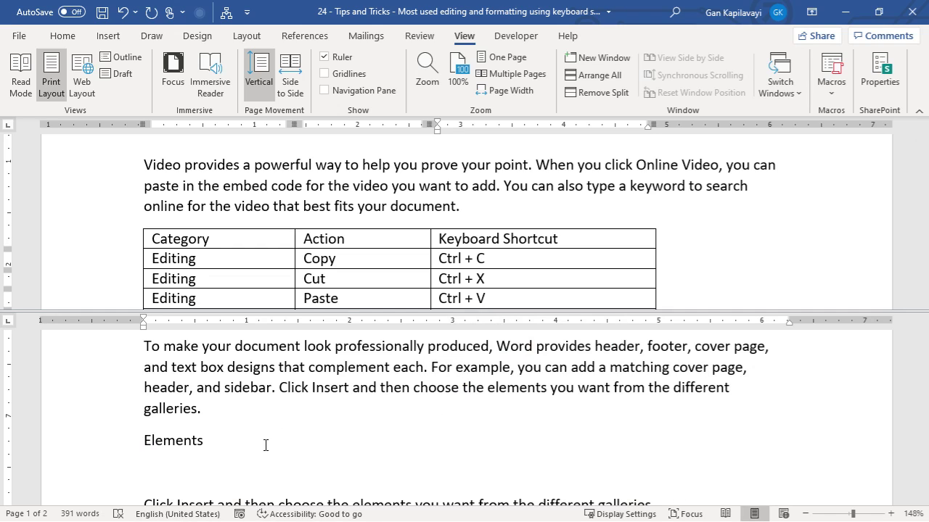
key(ctrl+v)
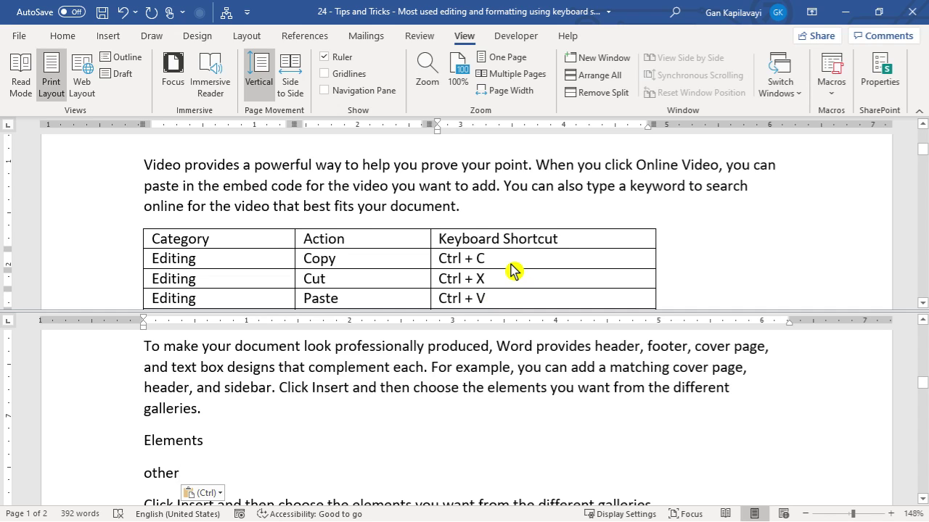
Delete the word "example" from the "For example" sentence, undo the deletion, and redo it.
scroll(513, 271, down, 1)
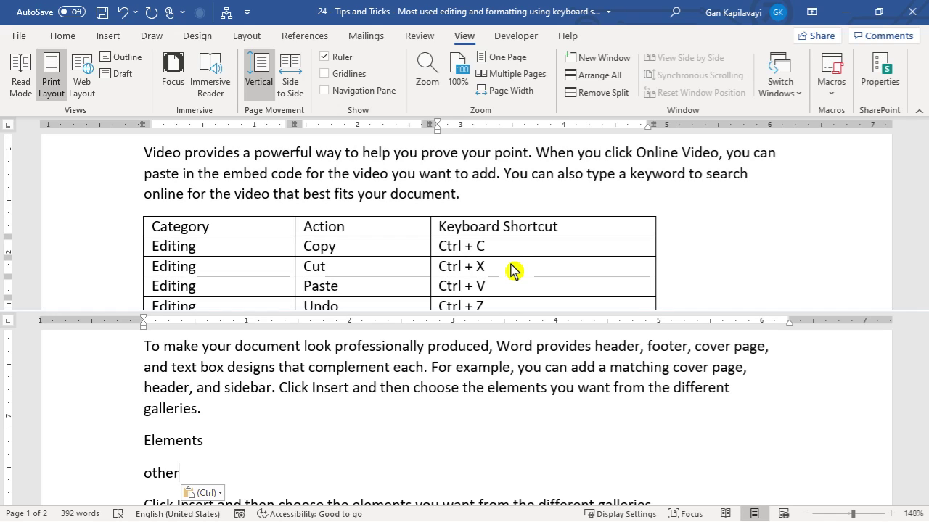
scroll(511, 270, down, 2)
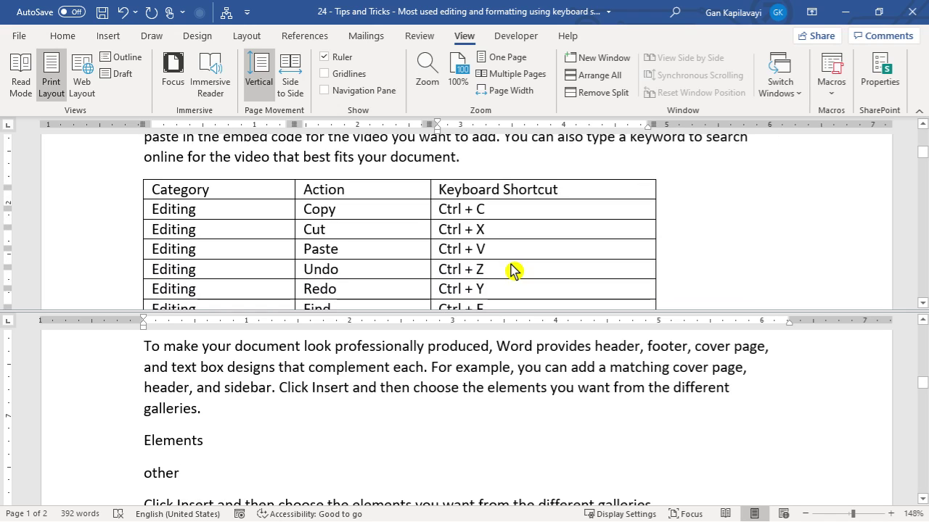
scroll(511, 270, down, 1)
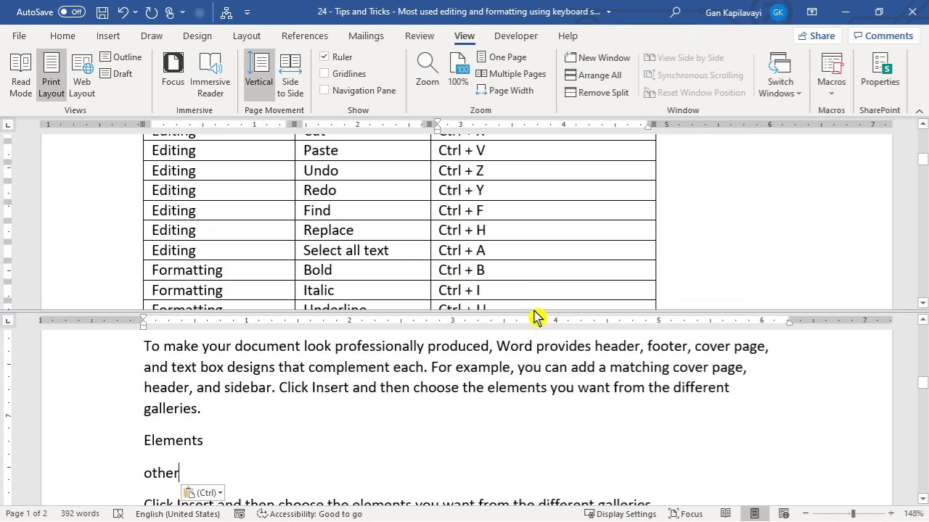
double_click(485, 368)
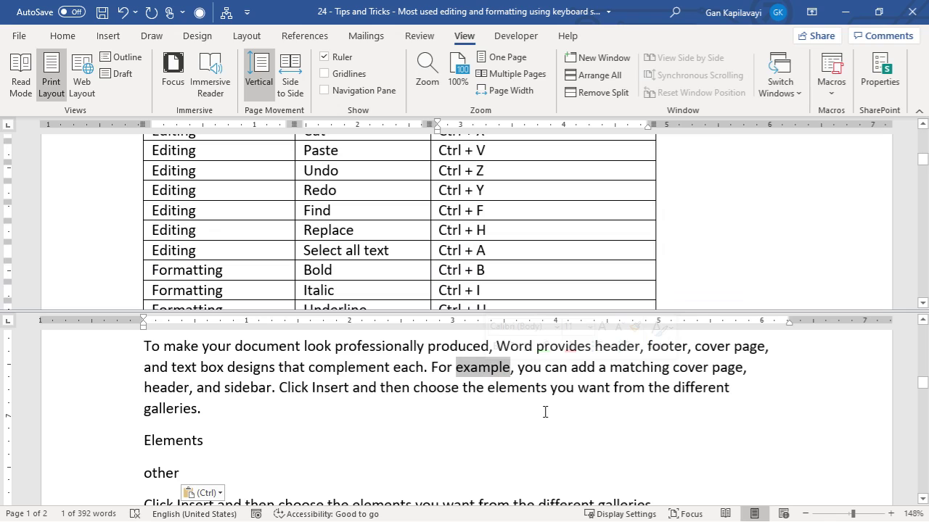
key(Delete)
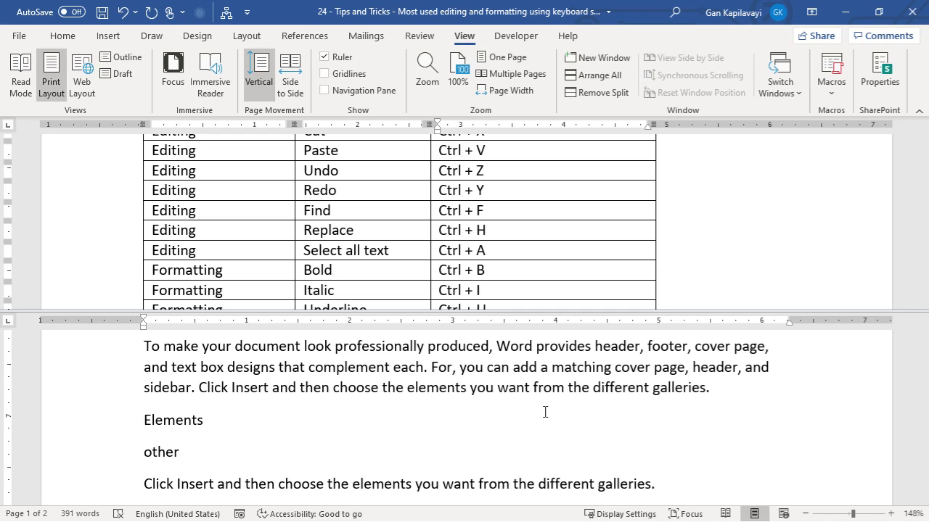
key(ctrl+z)
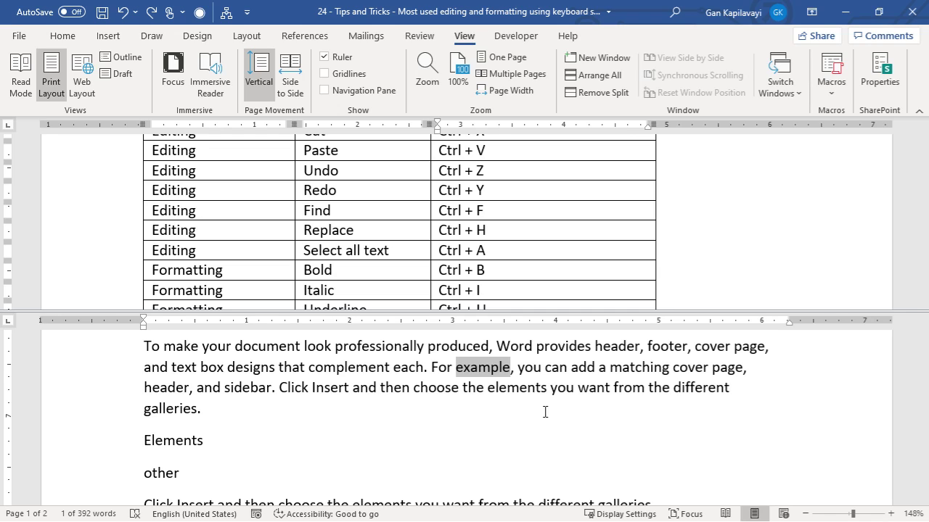
key(ctrl+y)
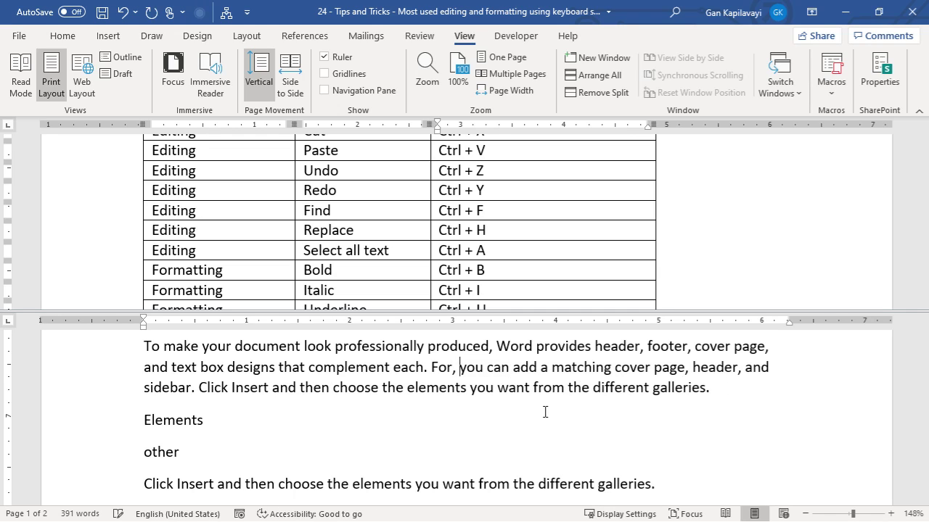
Delete the words "you can add" right after "For," in the first paragraph below the table.
key(shift+Right)
key(shift+Right)
key(shift+Right)
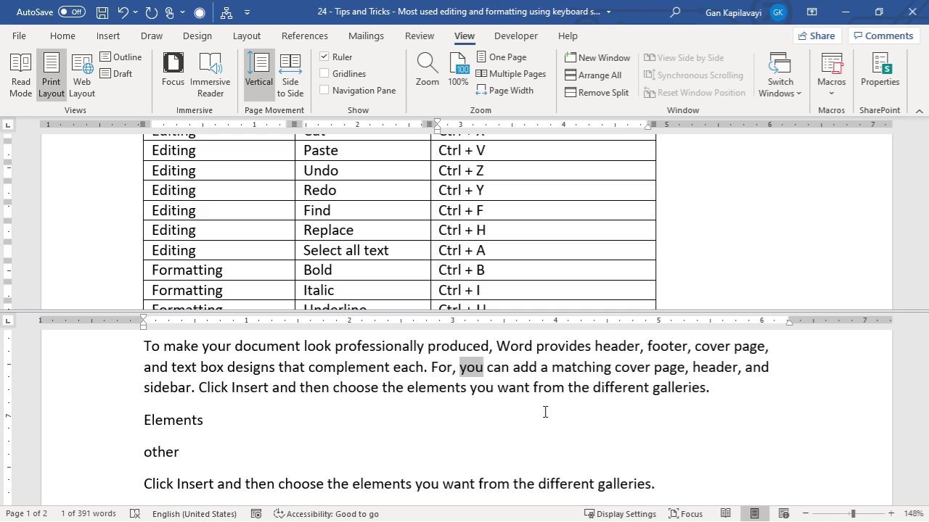
key(Delete)
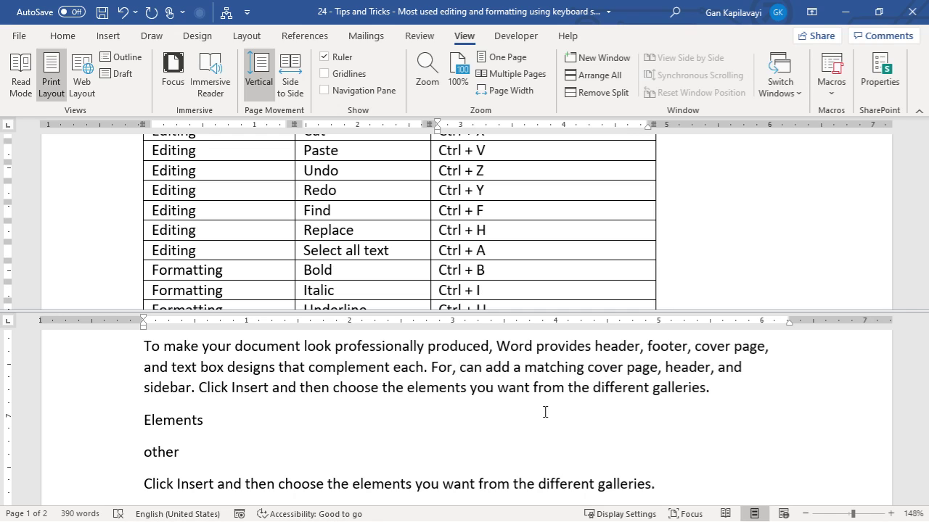
key(Delete)
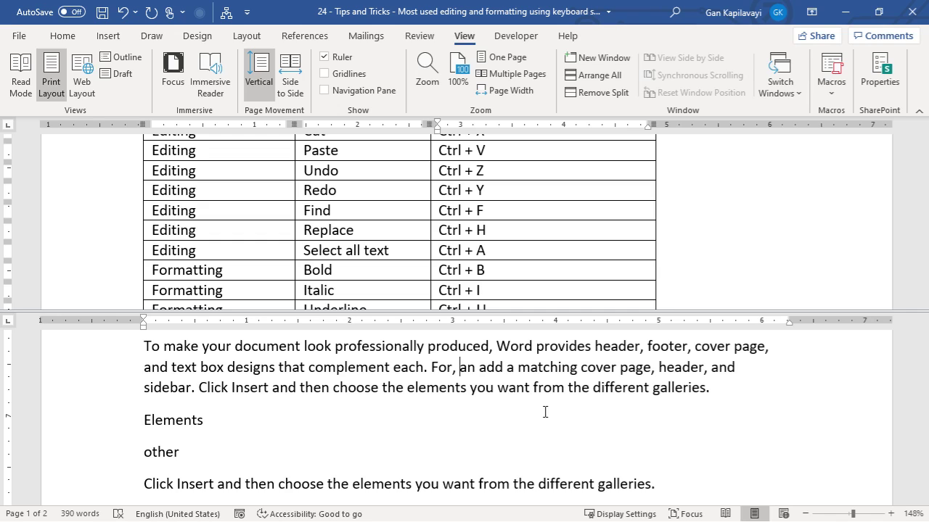
key(Delete)
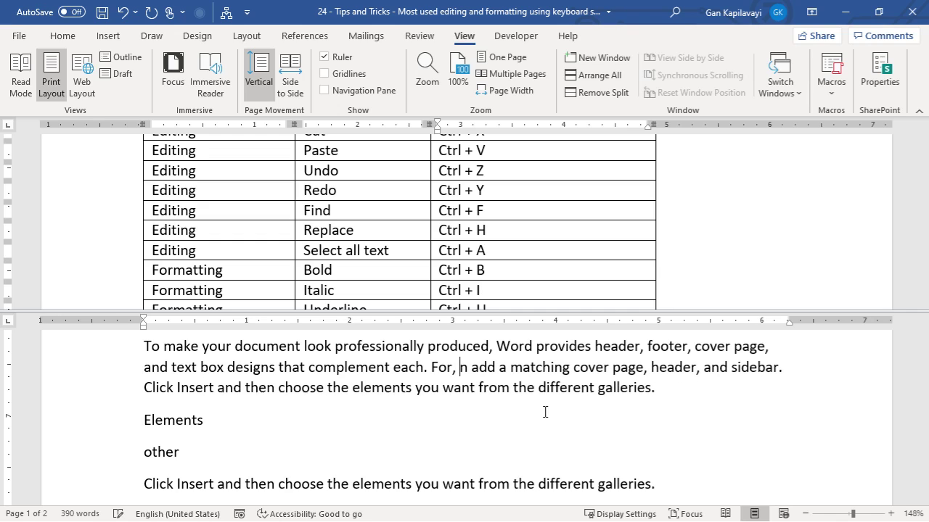
key(Delete)
key(Delete)
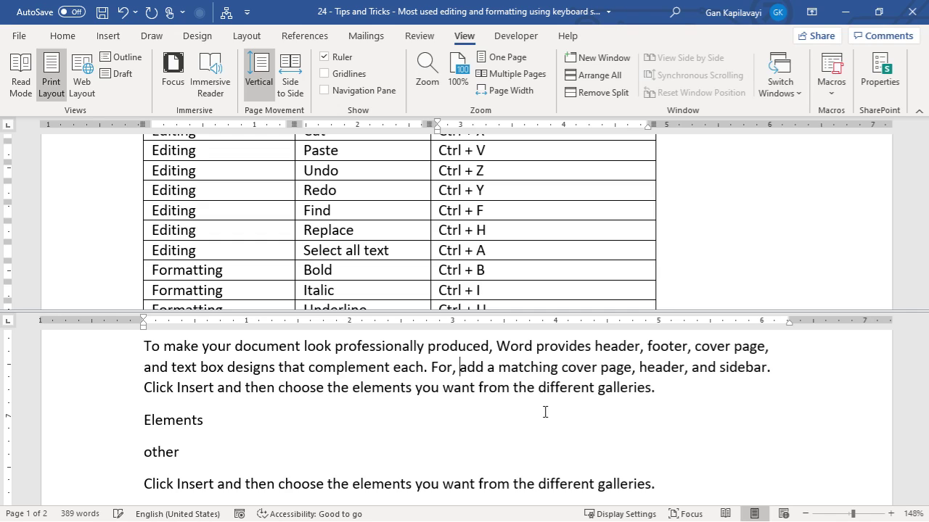
key(Delete)
key(Delete)
key(Delete)
key(Delete)
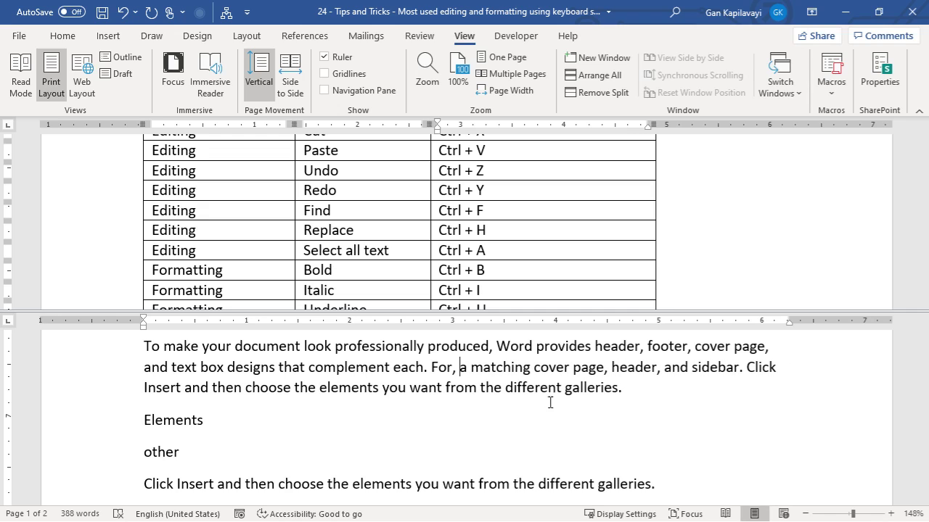
Delete the whole sentence "For, a matching cover page, header, and sidebar." from the first paragraph below the table.
ctrl+click(507, 372)
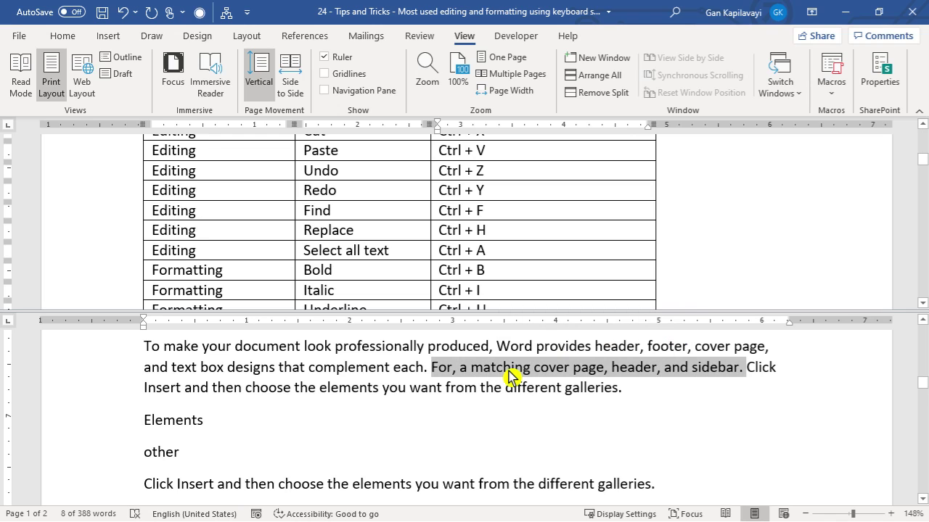
key(Delete)
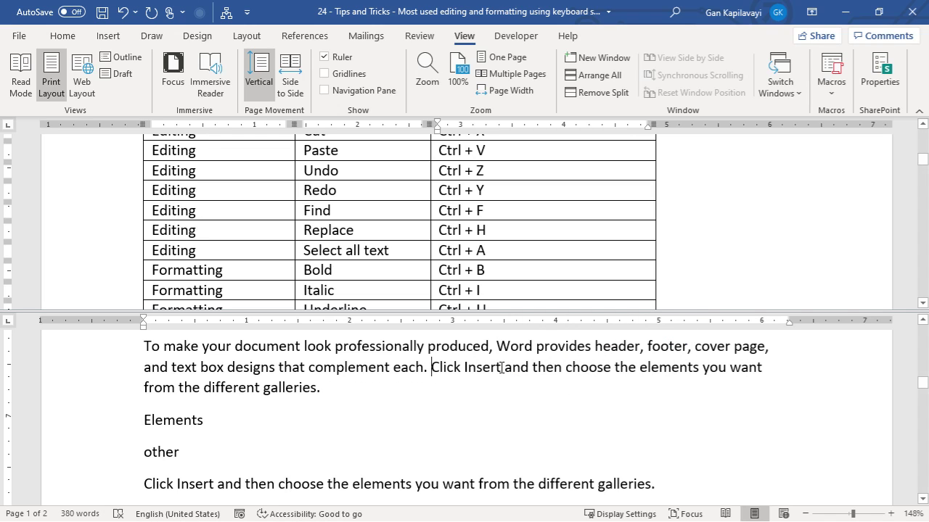
click(513, 215)
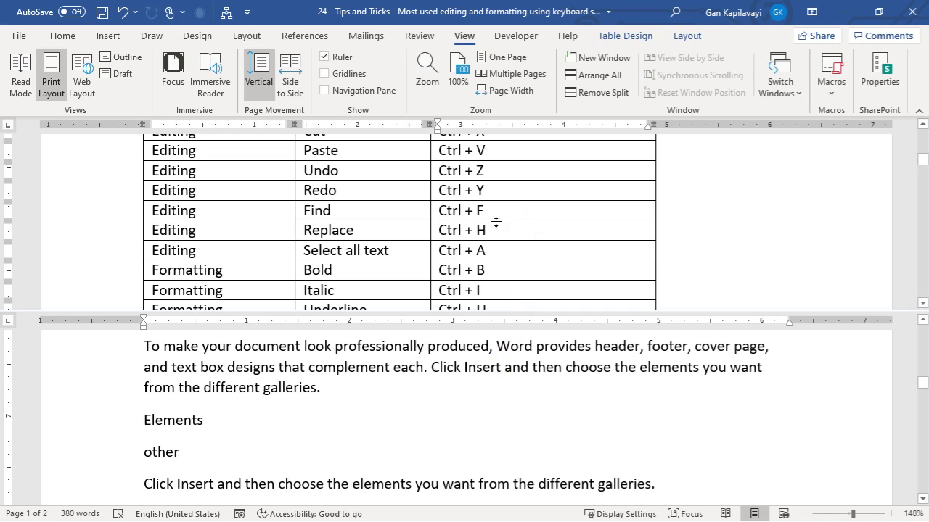
click(492, 368)
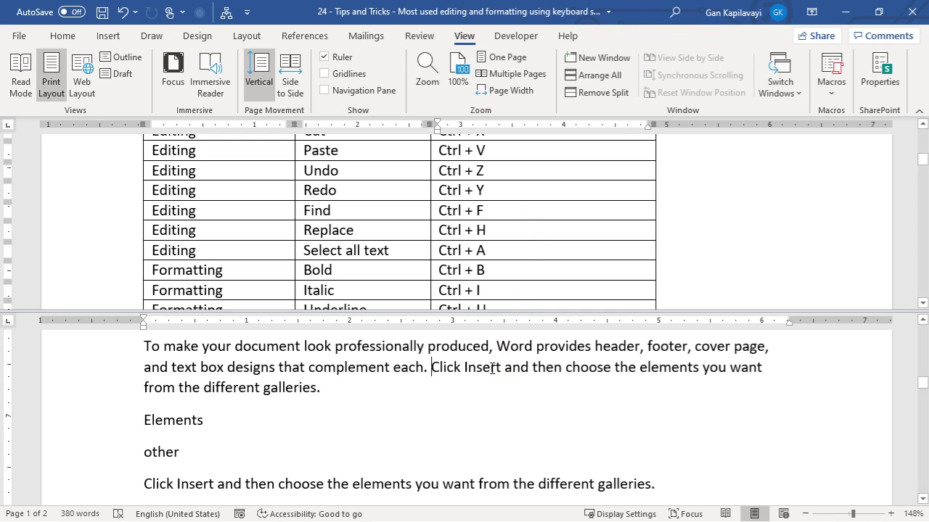
Open Advanced Find from the document search and enter "insert" as the text to find.
key(ctrl+f)
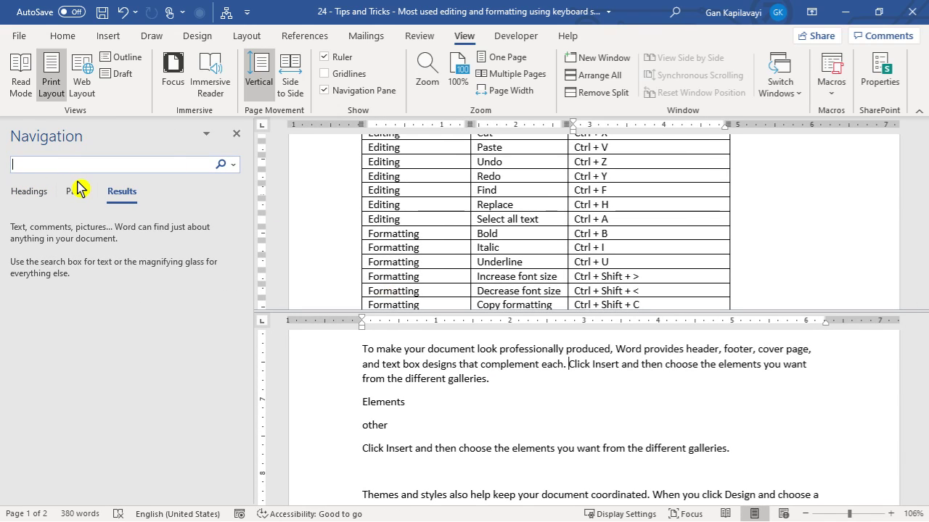
click(233, 165)
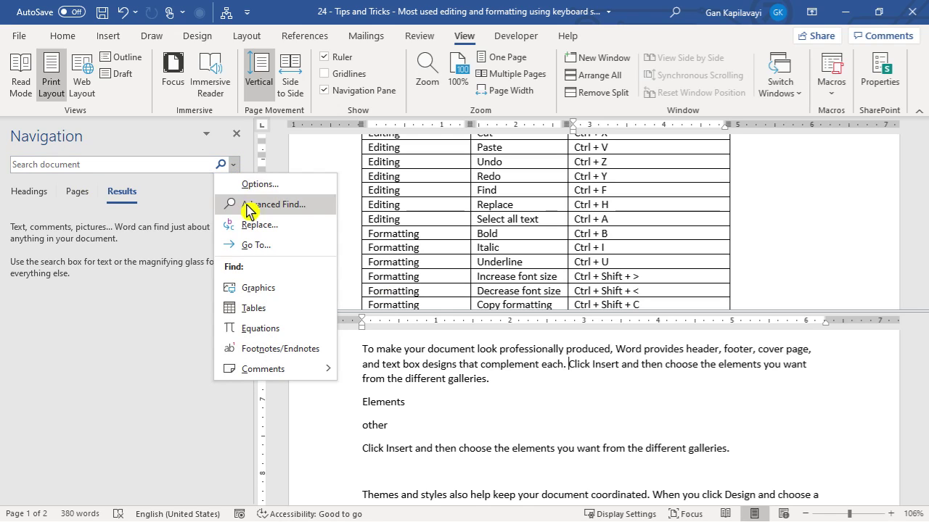
click(269, 203)
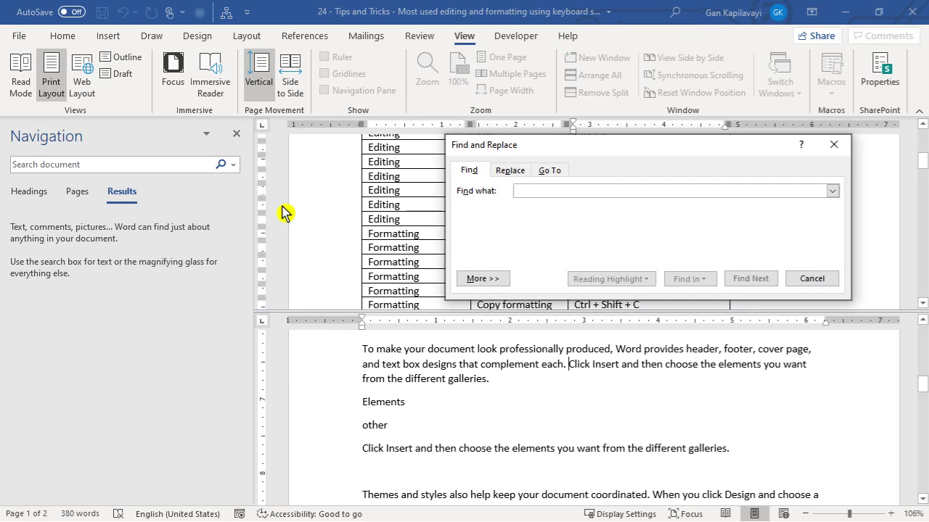
drag(624, 149, 310, 168)
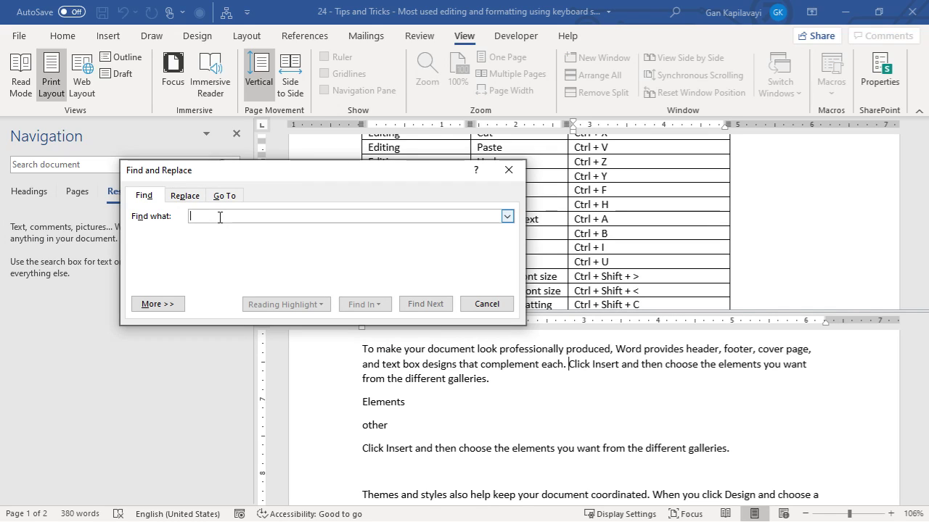
text(insert)
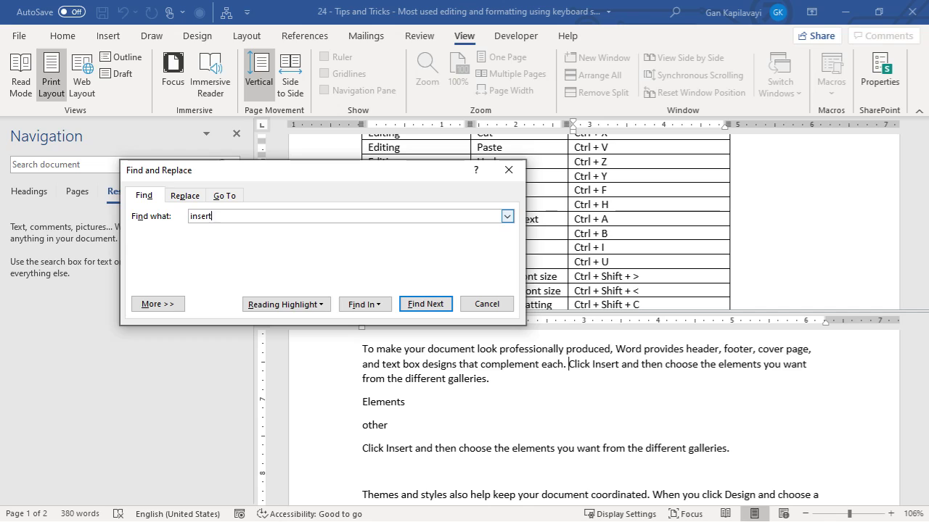
Step through every occurrence of "insert" until the search finishes, and close the Find and Replace dialog.
click(418, 304)
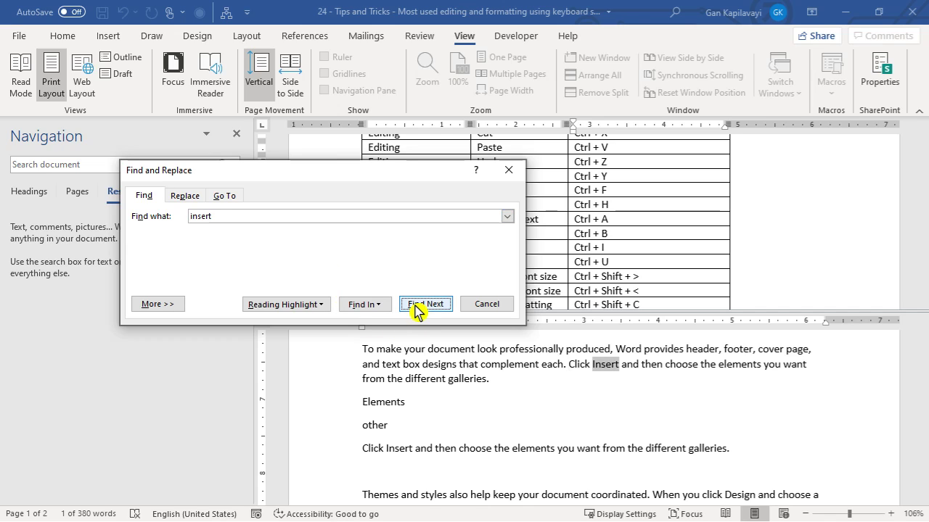
click(438, 310)
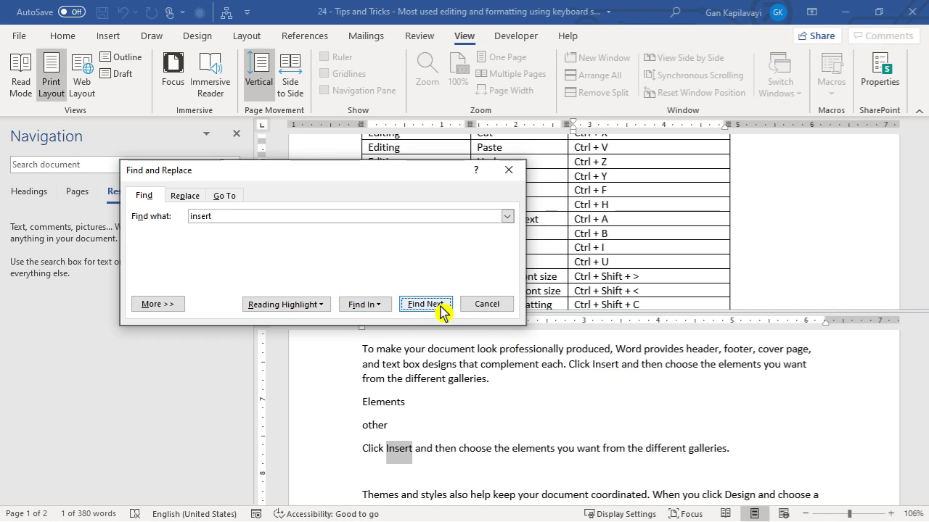
click(438, 310)
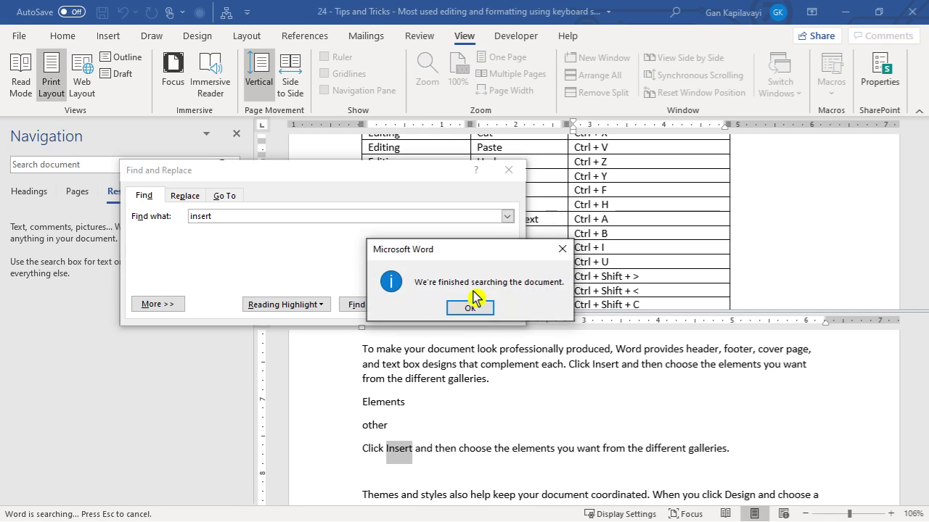
click(473, 312)
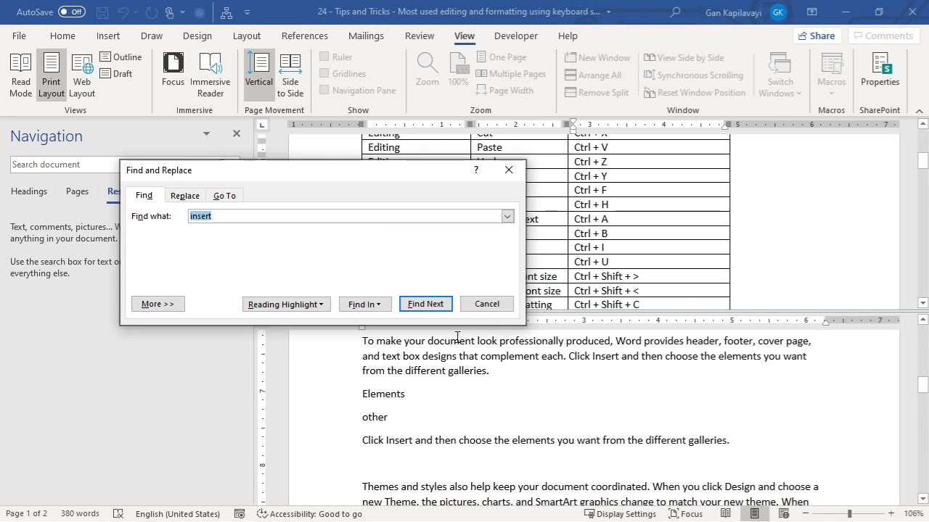
click(482, 360)
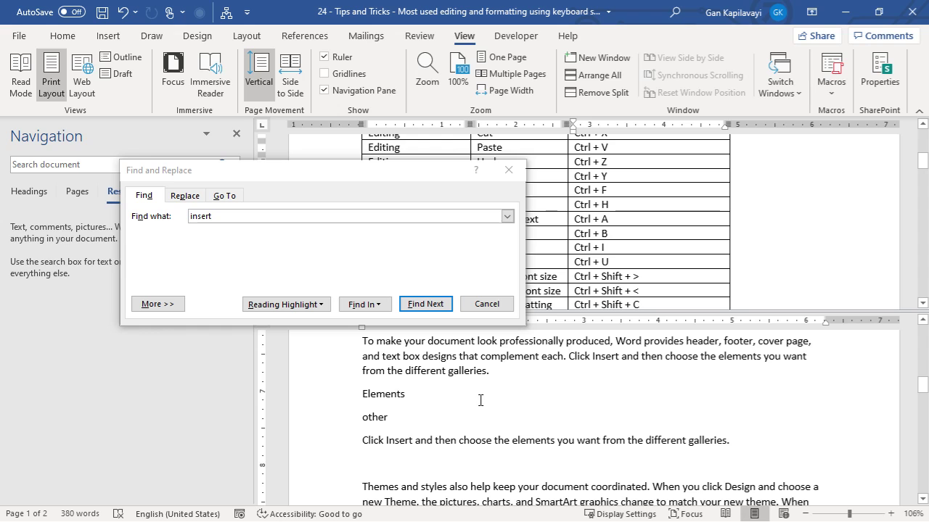
scroll(480, 401, up, 1)
scroll(481, 400, up, 8)
scroll(449, 435, down, 7)
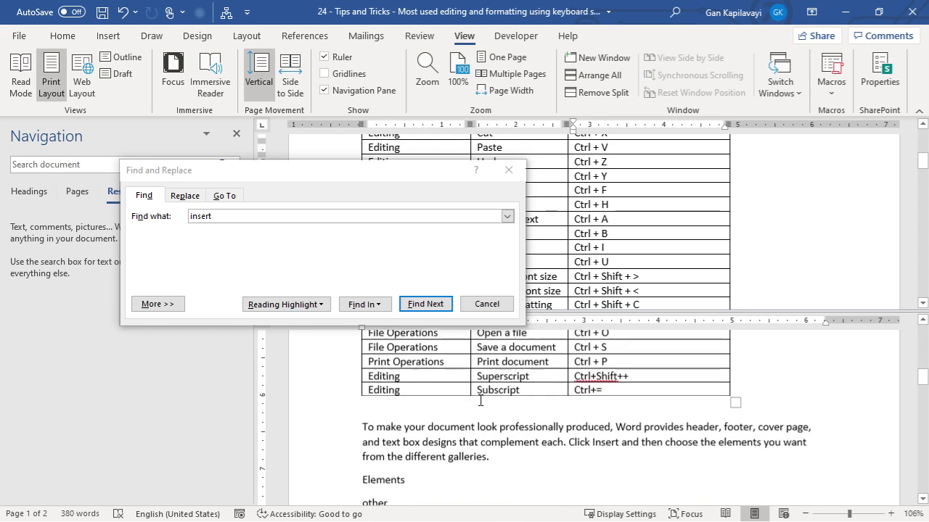
click(484, 304)
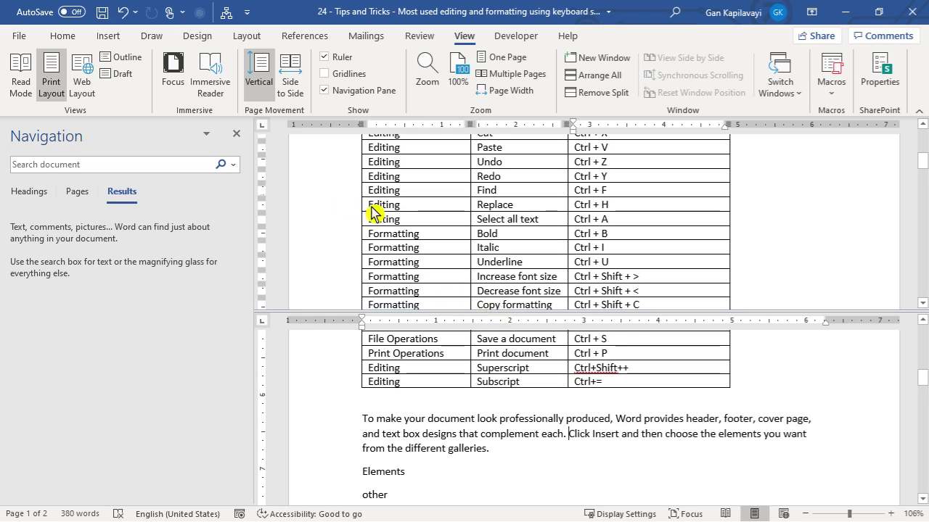
Reopen Advanced Find, examine its expanded search options and the special characters list, and close the dialog.
click(234, 167)
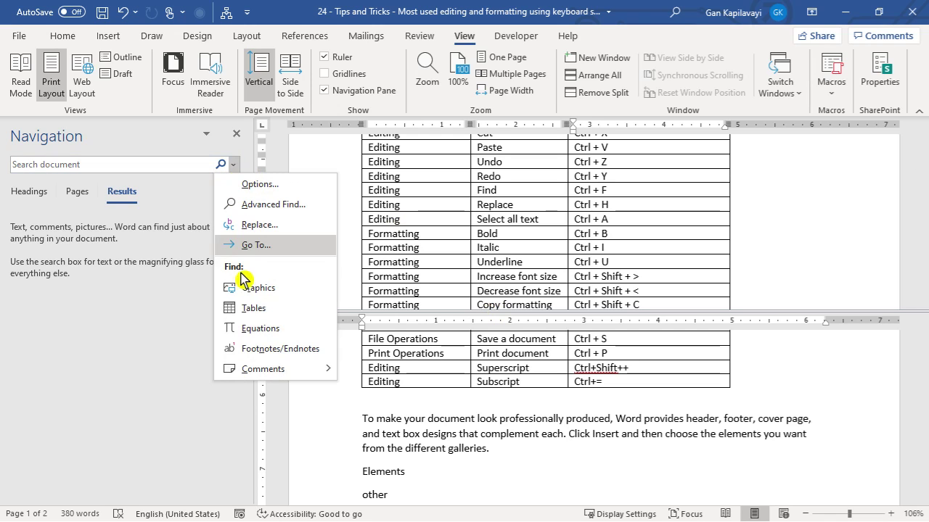
click(265, 207)
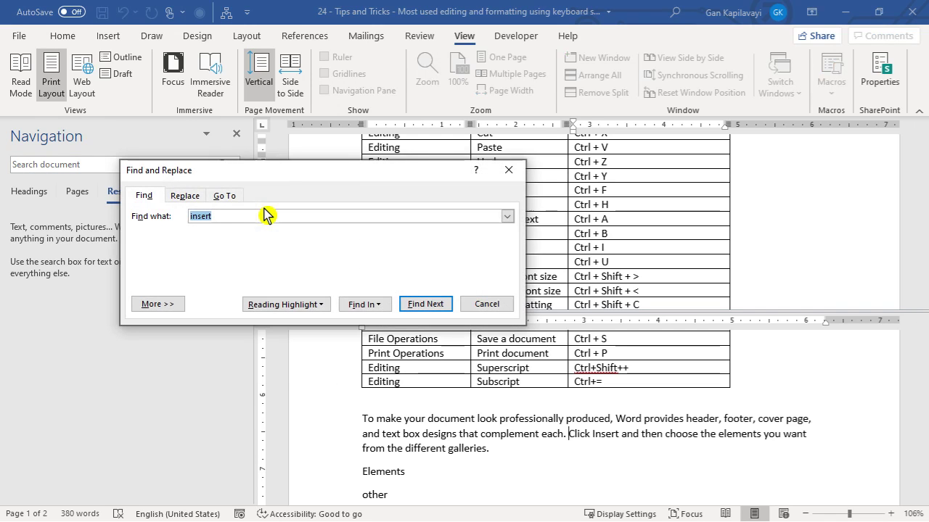
click(158, 304)
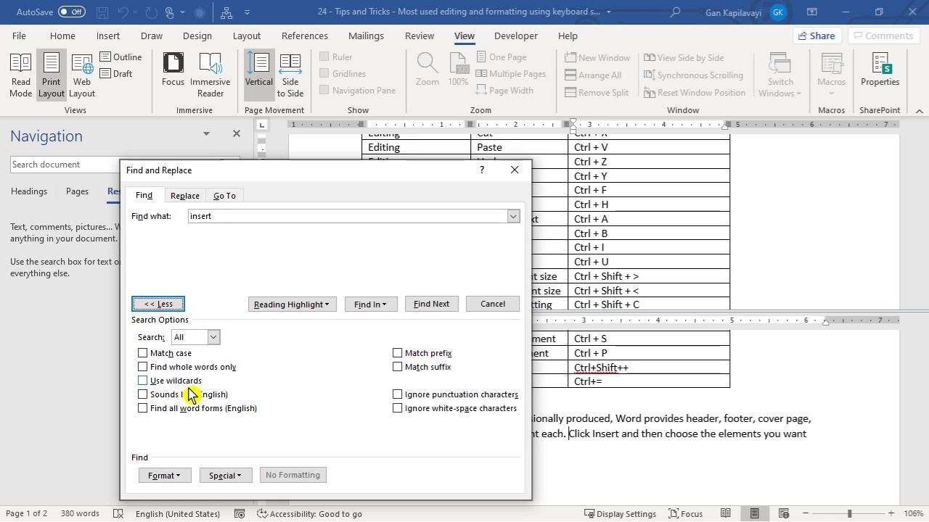
click(232, 476)
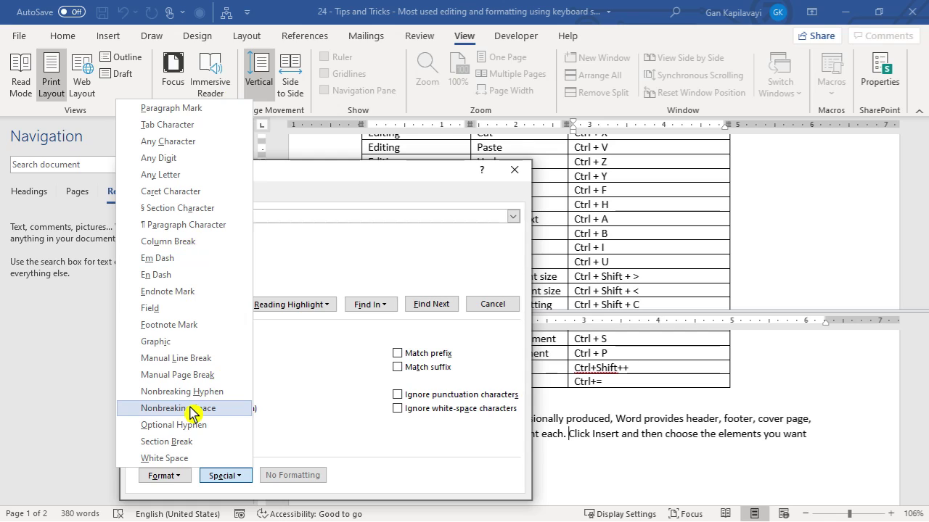
click(341, 398)
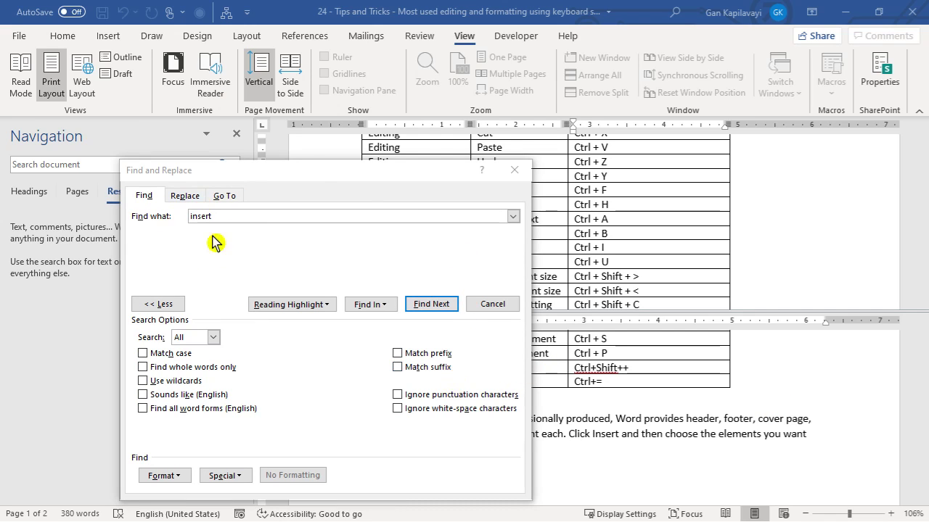
click(500, 308)
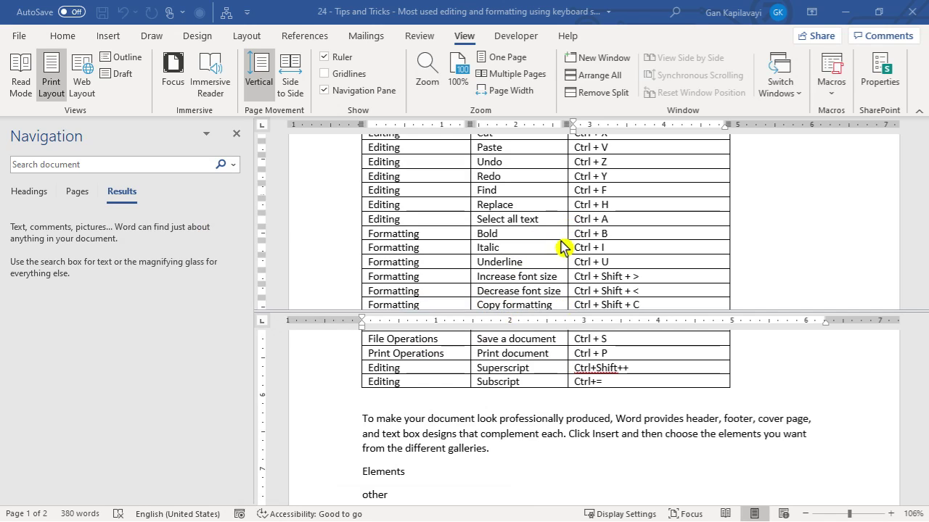
Select and copy the entire document content, paste it into a new blank document, and look over the copy.
scroll(539, 384, down, 3)
scroll(539, 383, up, 4)
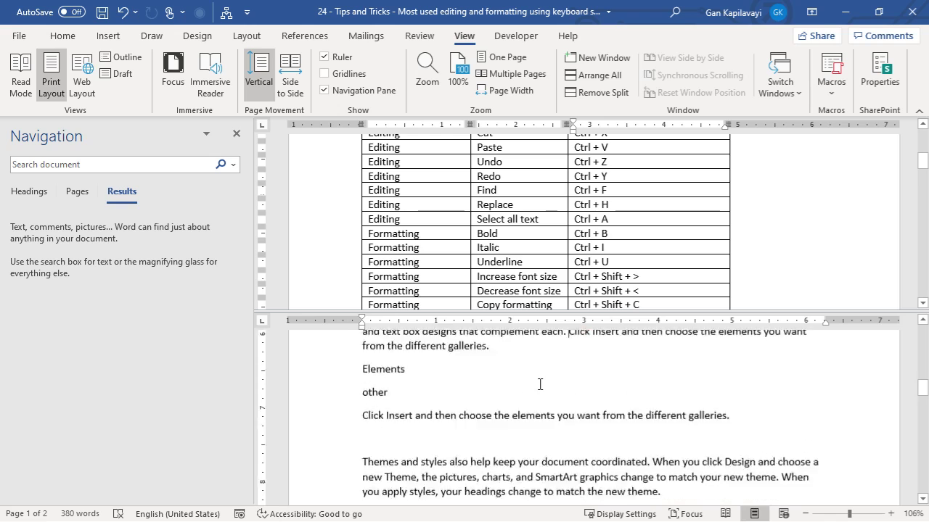
key(ctrl+a)
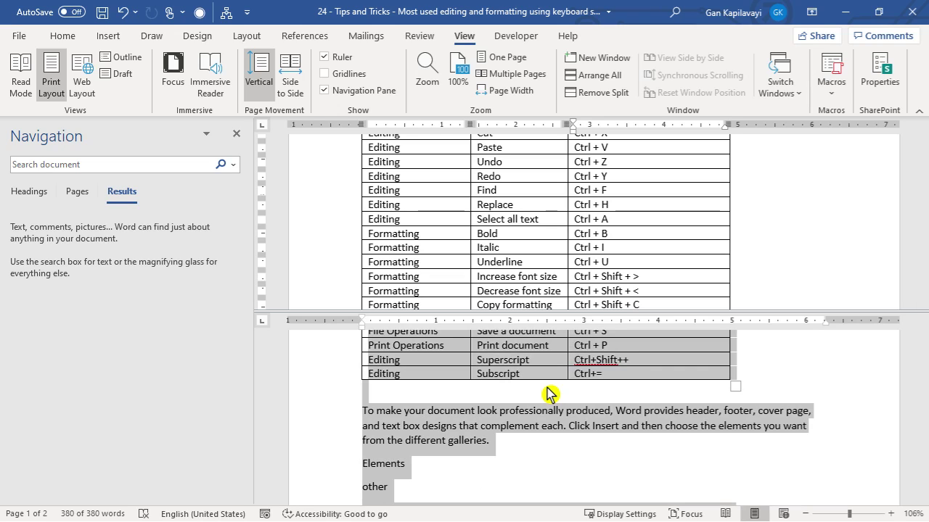
key(ctrl+c)
click(549, 394)
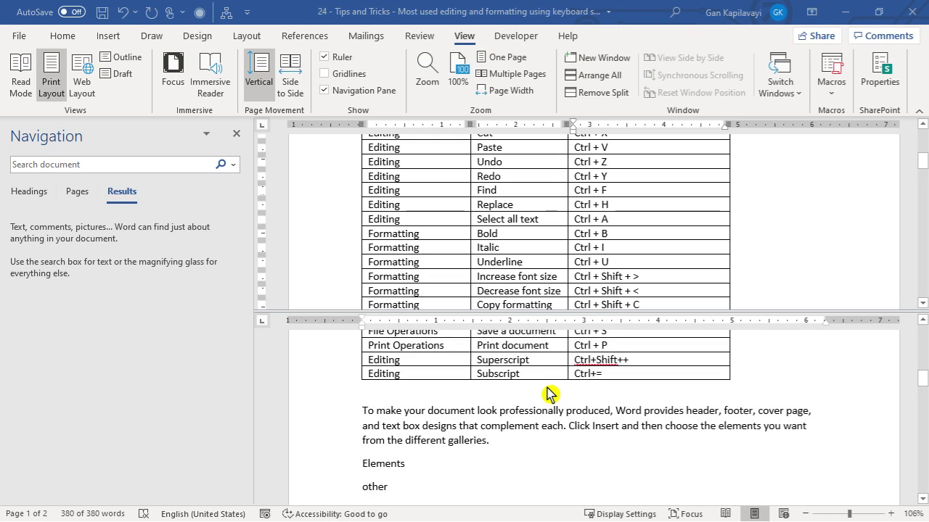
key(ctrl+n)
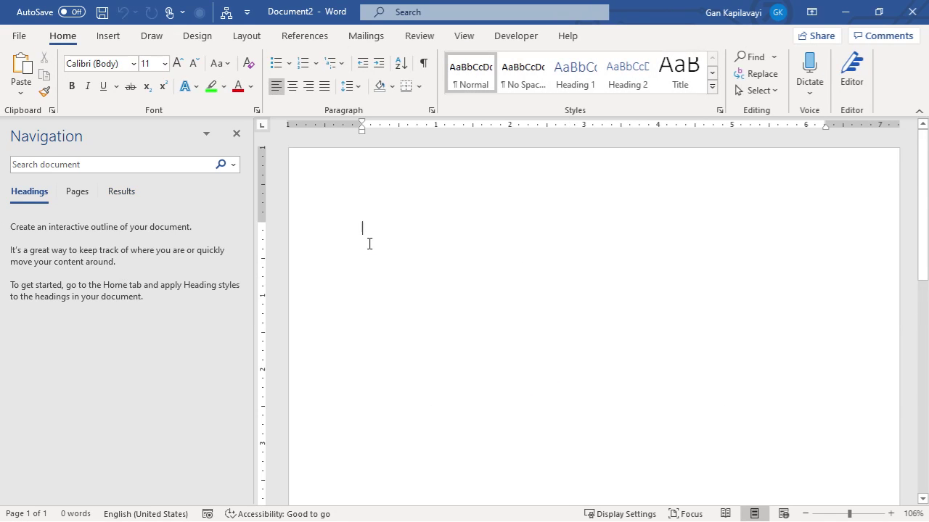
key(ctrl+v)
scroll(614, 395, up, 15)
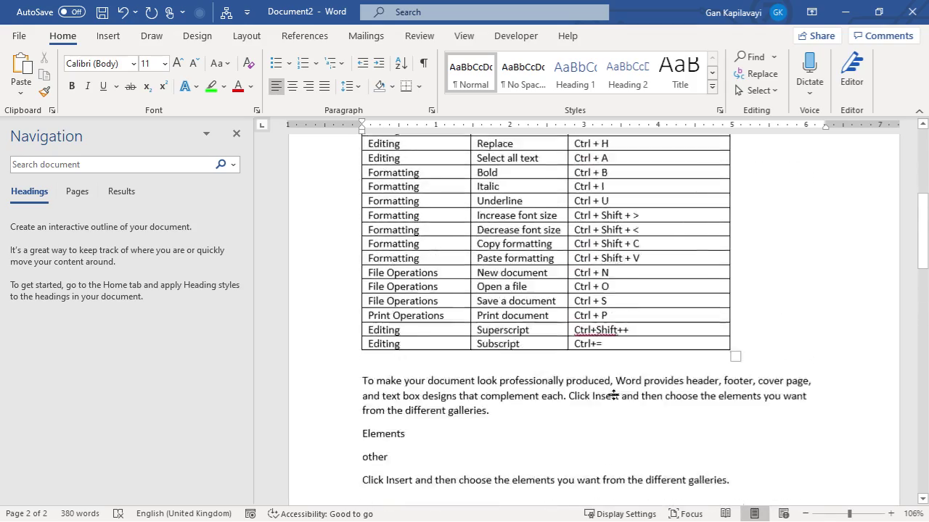
scroll(614, 394, down, 15)
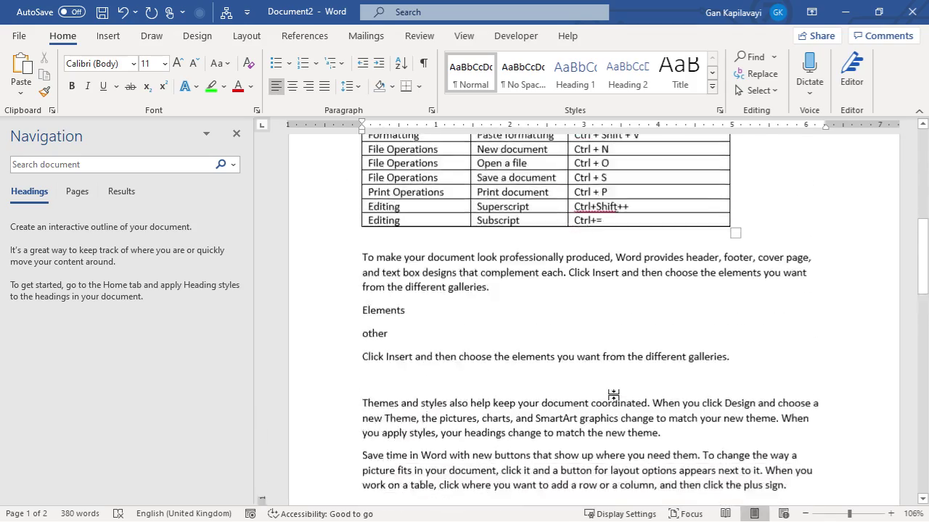
scroll(632, 398, down, 3)
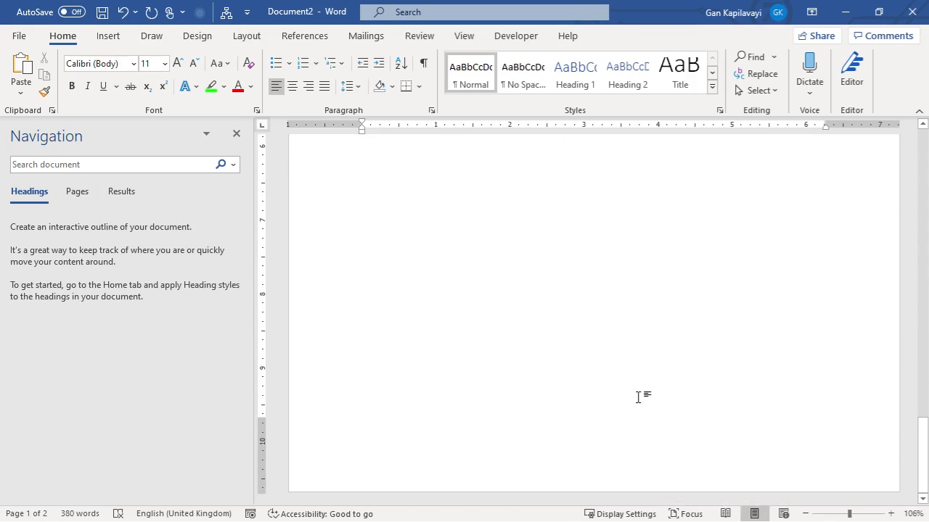
scroll(637, 398, up, 3)
Close the new document without saving and clear the selection in the original document.
click(913, 18)
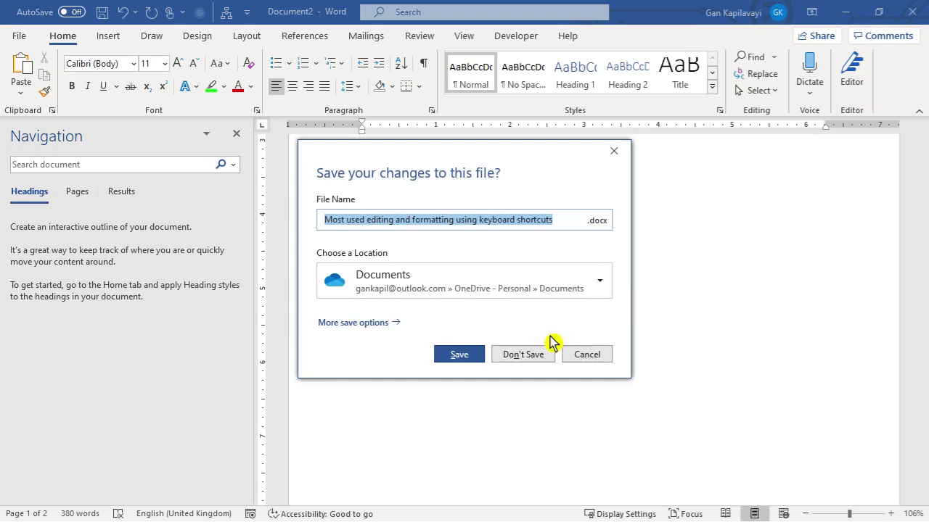
click(520, 355)
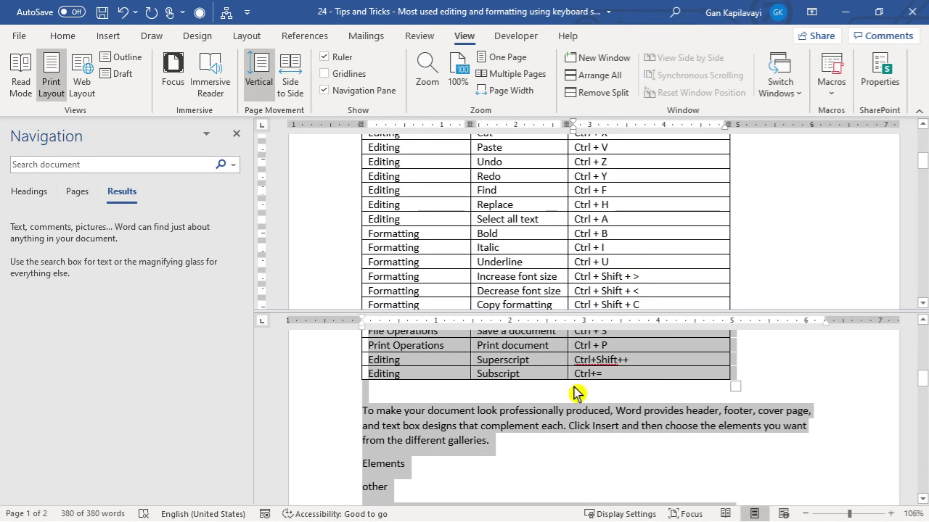
click(611, 411)
Make the whole "To make your document look professionally produced" paragraph below the table bold, underlined and italic.
scroll(615, 390, down, 2)
scroll(616, 390, up, 1)
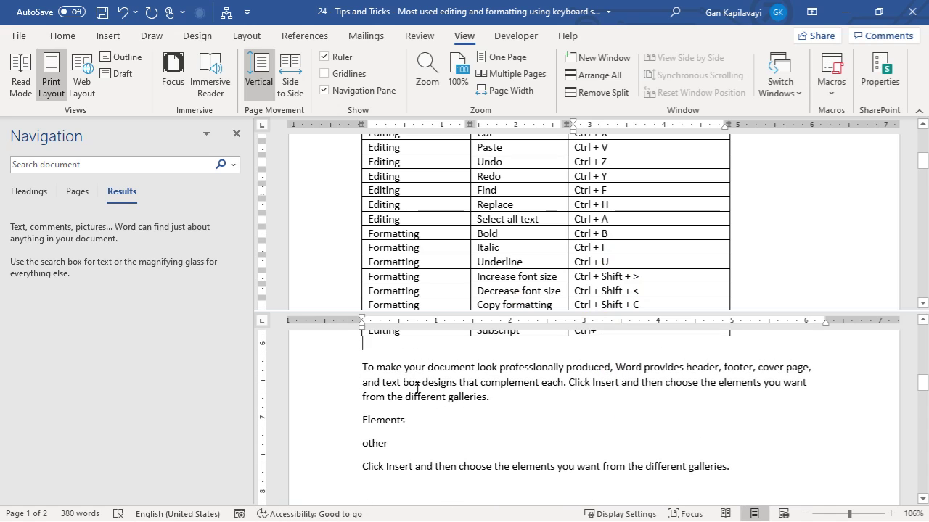
triple_click(478, 368)
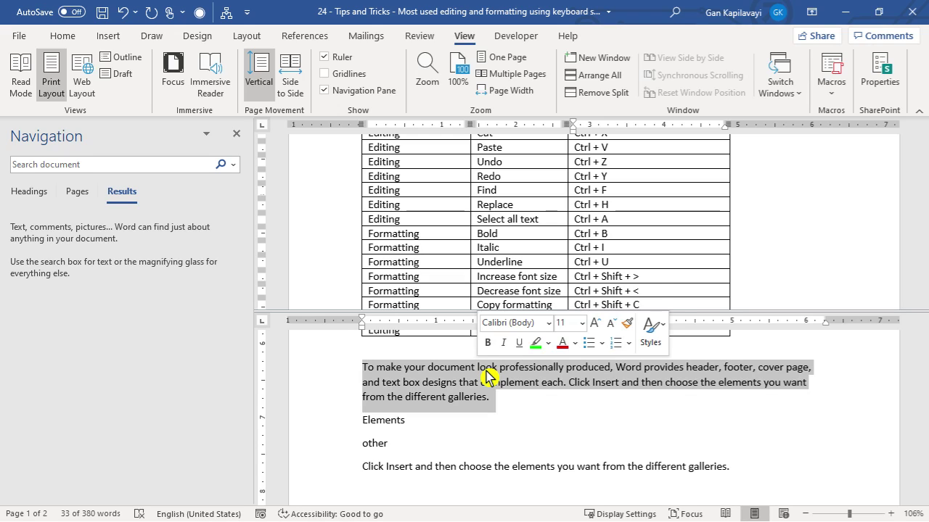
key(ctrl+b)
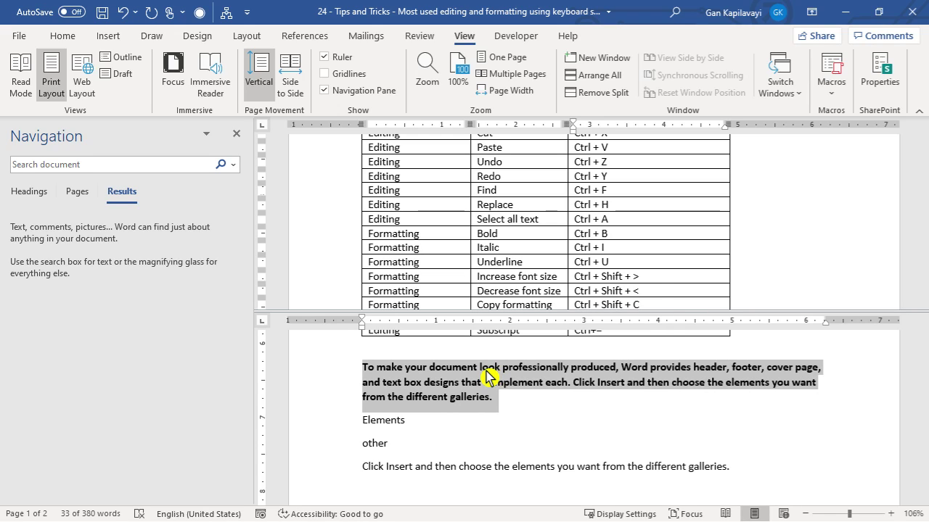
key(ctrl+u)
key(ctrl+i)
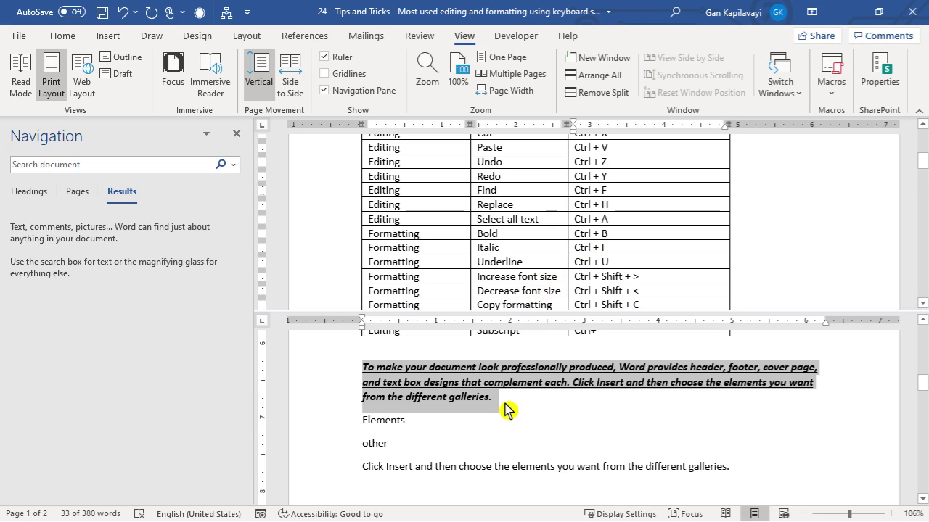
Increase the formatted paragraph's font size to 14 in two increments, and reduce it to 12 using the list of sizes.
key(ctrl+shift+period)
key(ctrl+shift+period)
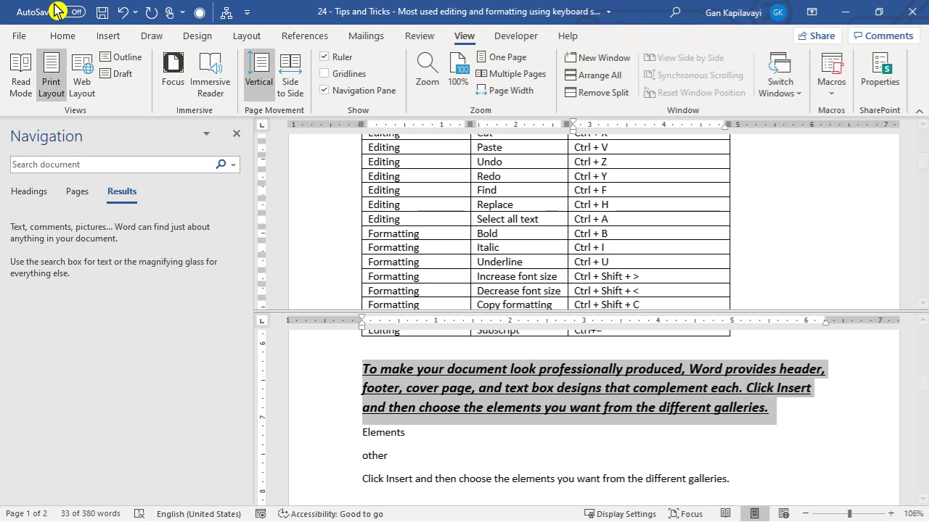
click(73, 39)
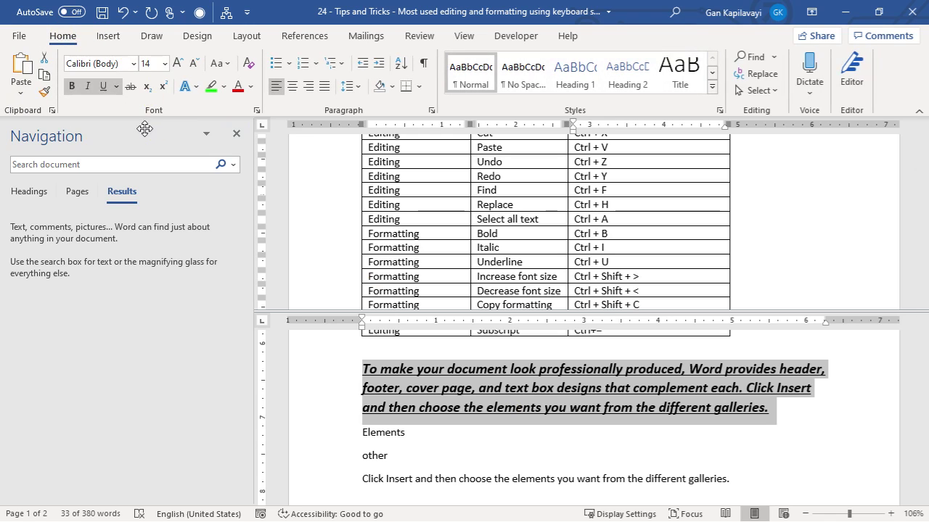
click(165, 65)
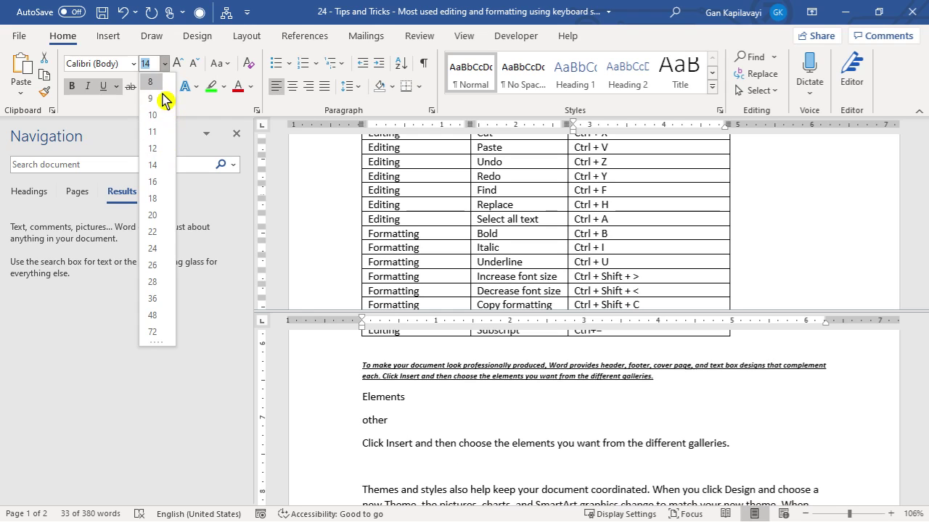
click(159, 149)
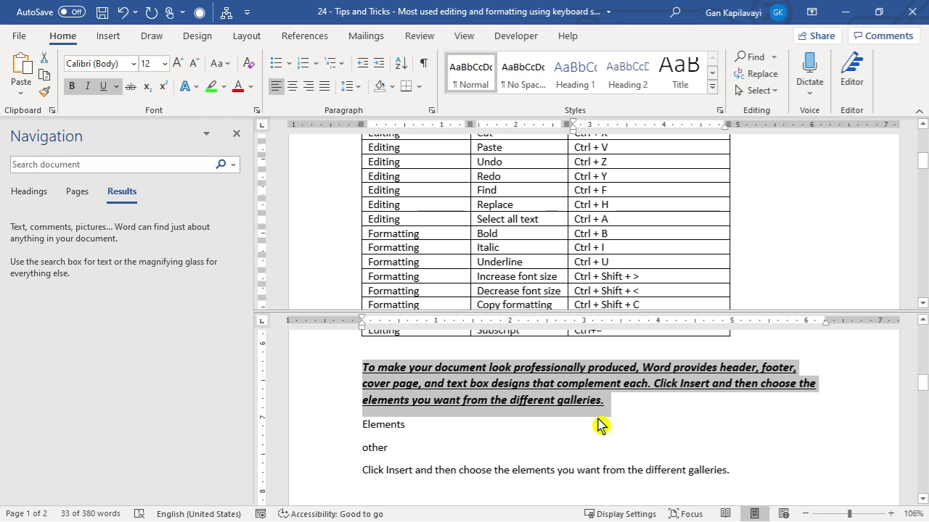
Increase the selected paragraph's font size to 14, browse the size list, raise the size to 16, and reduce it to 12.
key(ctrl+shift+greater)
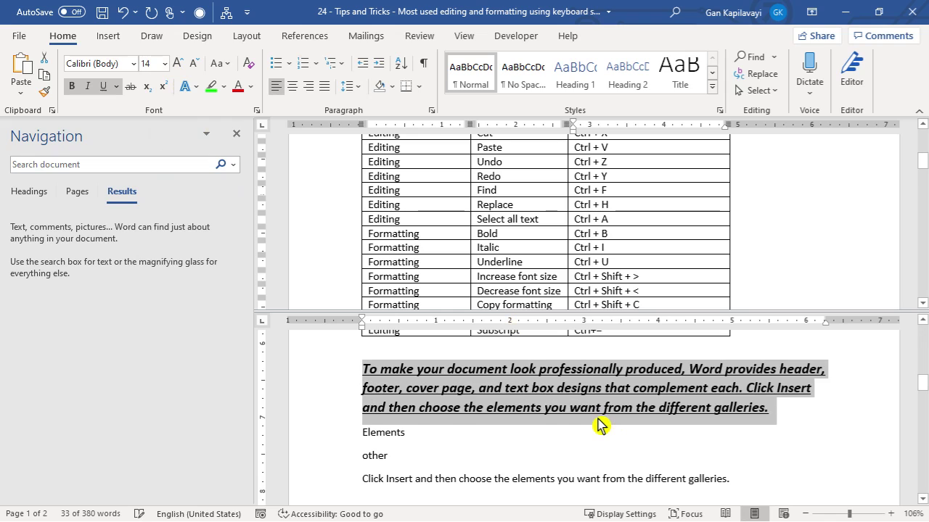
click(166, 69)
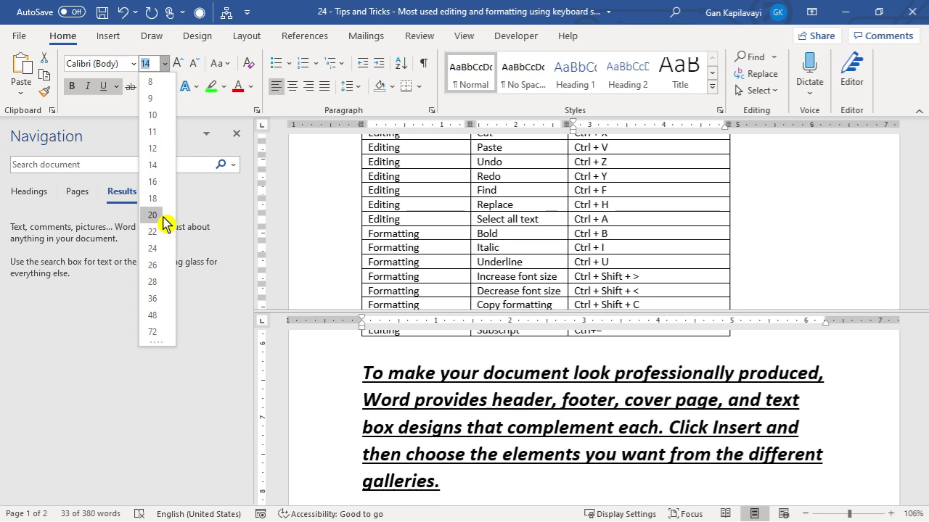
click(154, 165)
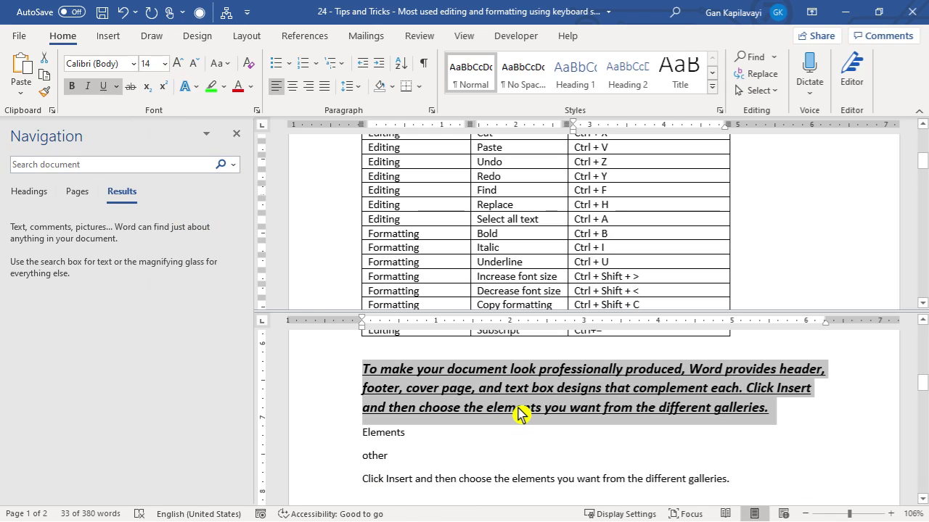
key(ctrl+shift+greater)
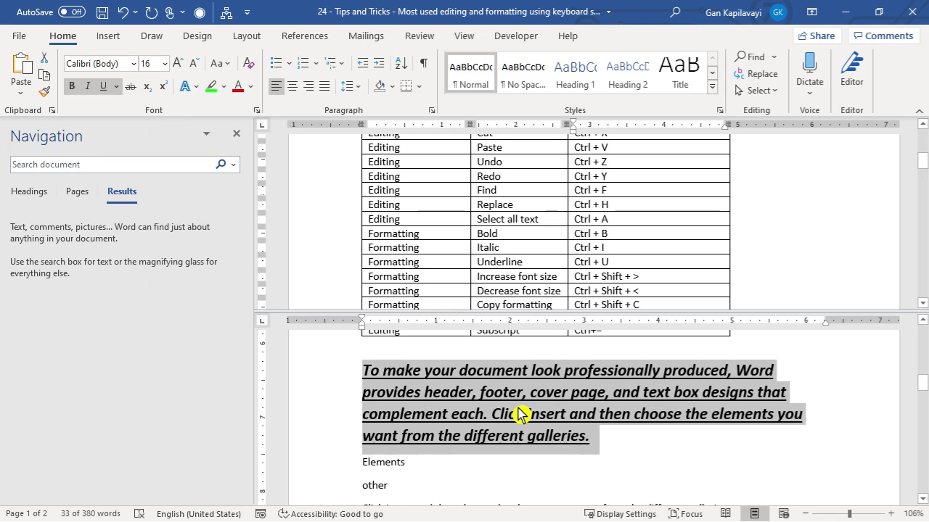
key(ctrl+shift+less)
key(ctrl+shift+less)
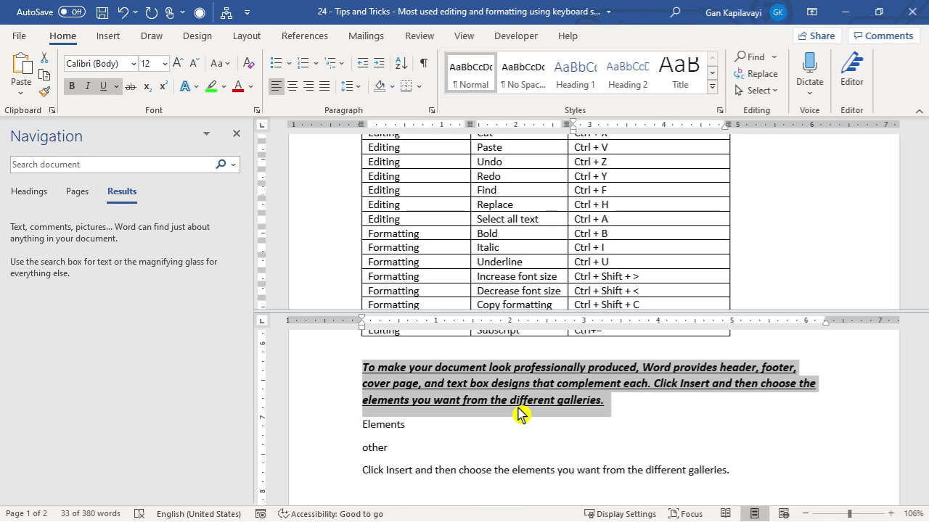
Adjust the selected paragraph's font size in one-point increments to 13.
key(ctrl+bracketright)
key(ctrl+bracketright)
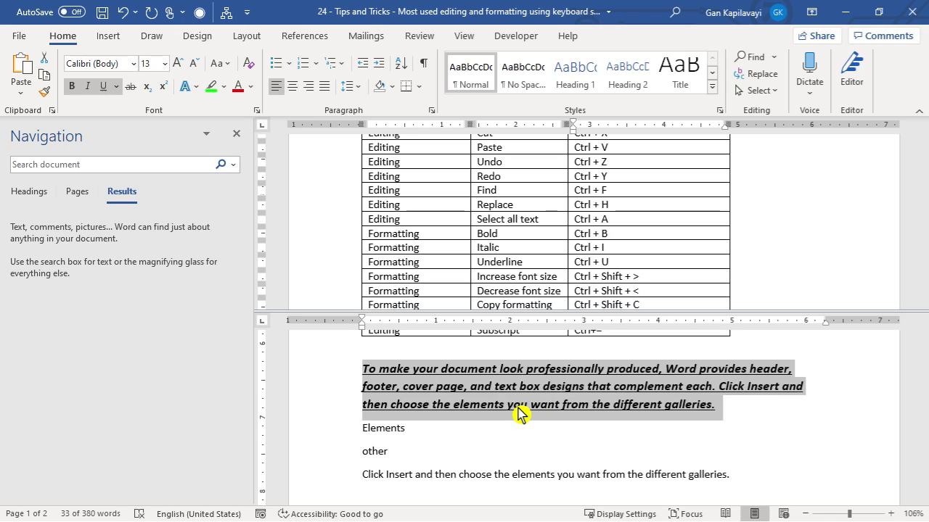
key(ctrl+bracketleft)
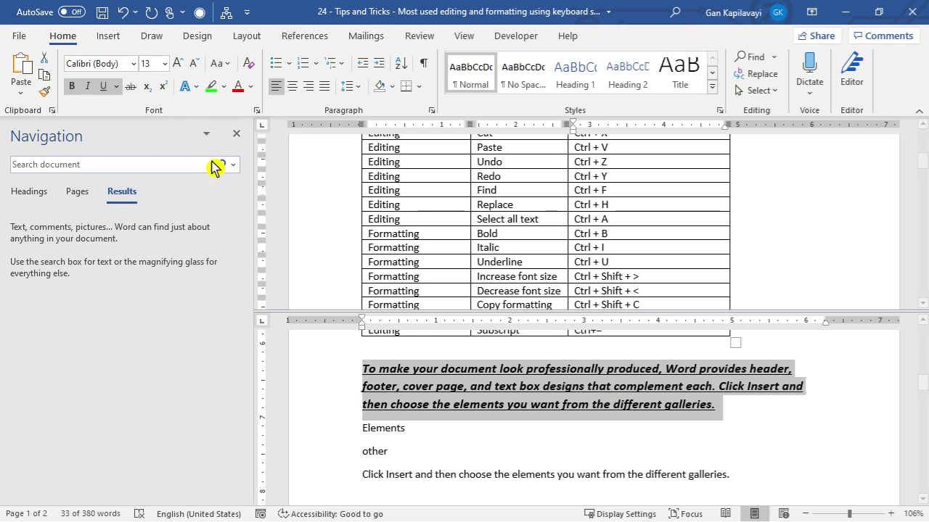
click(164, 64)
click(165, 65)
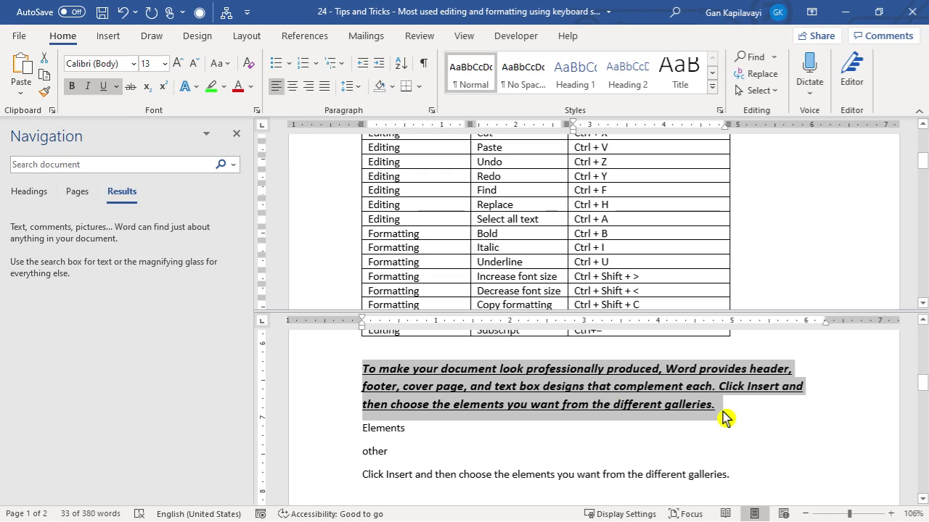
Raise the paragraph's font size stepwise to 19, and lower it one point at a time to 13.
key(ctrl+shift+period)
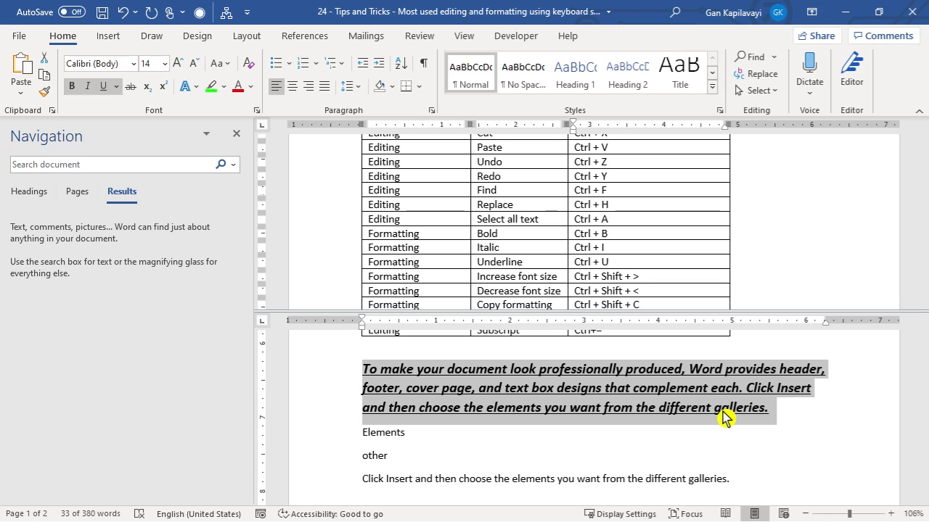
key(ctrl+shift+period)
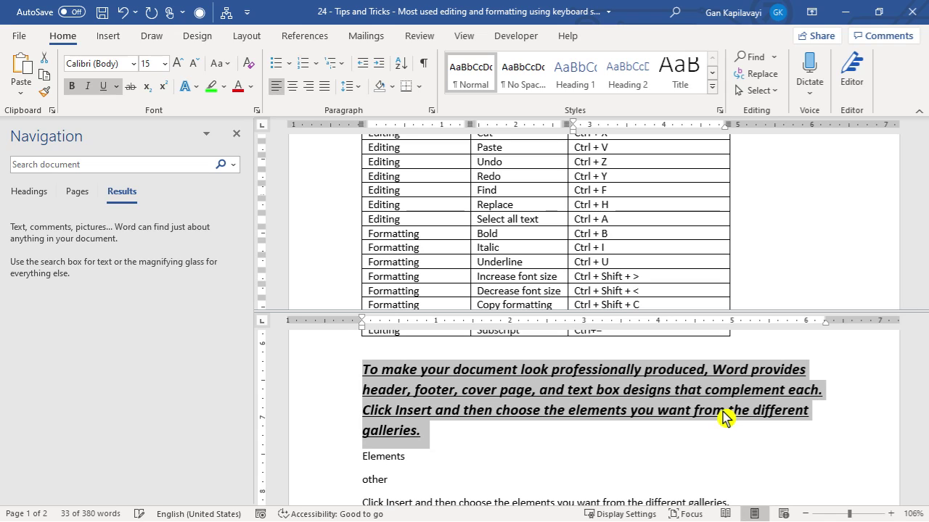
key(ctrl+shift+period)
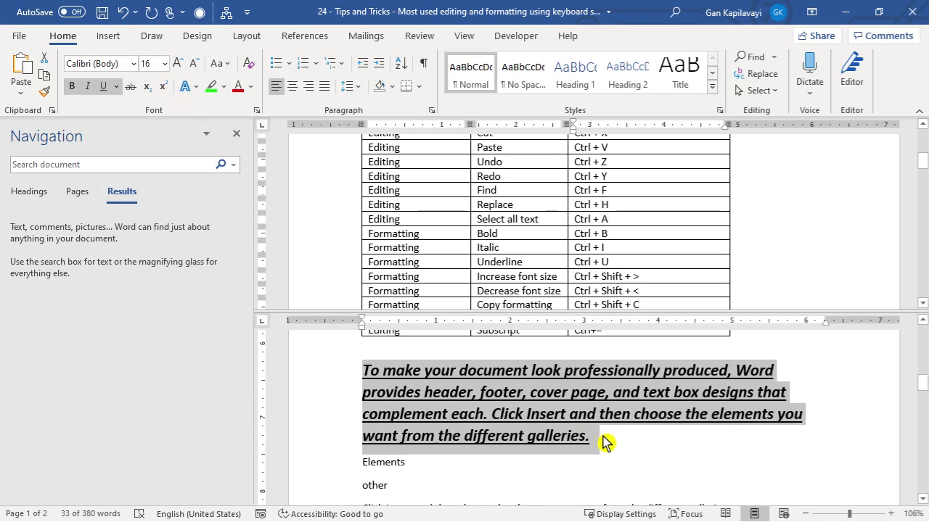
drag(605, 441, 367, 376)
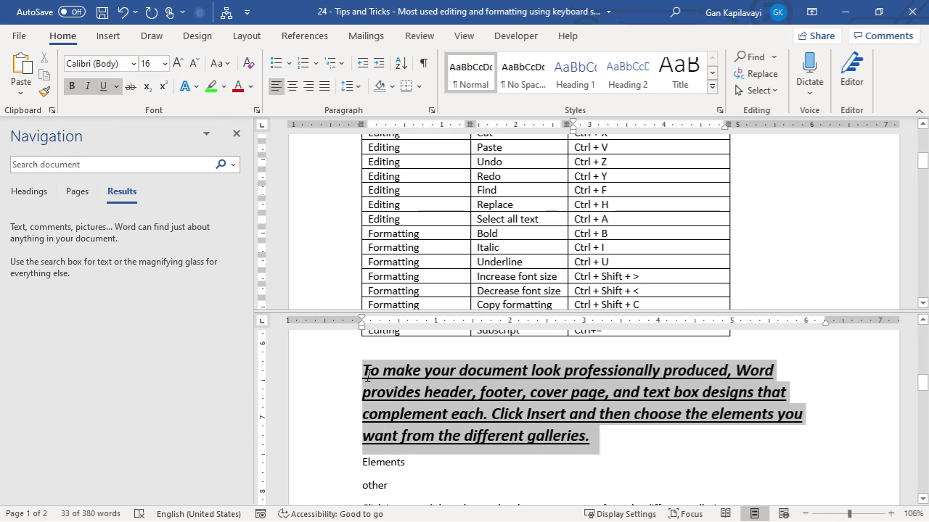
key(ctrl+bracketright)
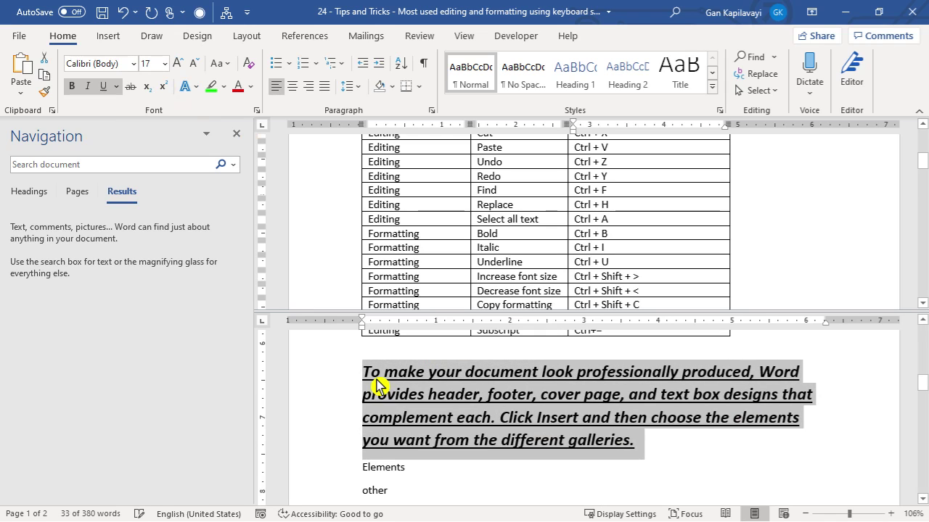
key(ctrl+bracketright)
key(ctrl+bracketleft)
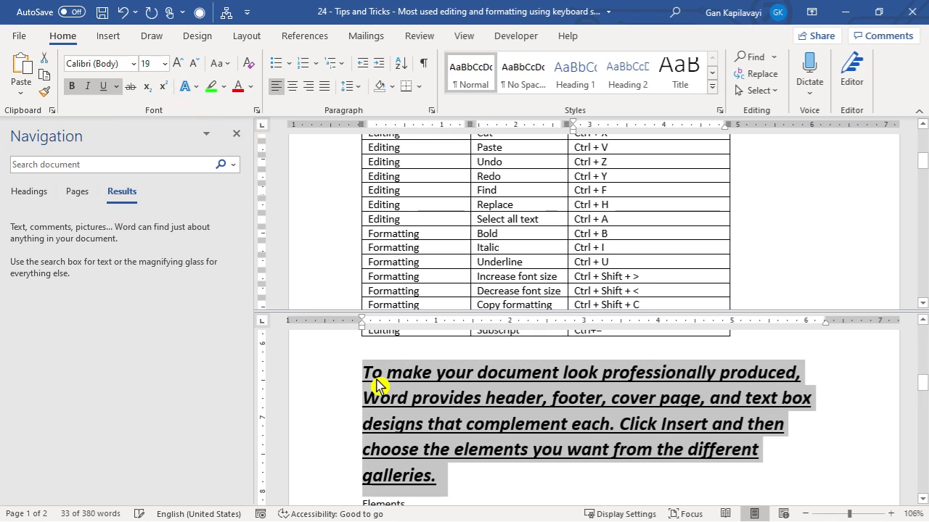
key(ctrl+bracketleft)
key(ctrl+bracketleft)
key(ctrl+bracketleft)
key(ctrl+bracketleft)
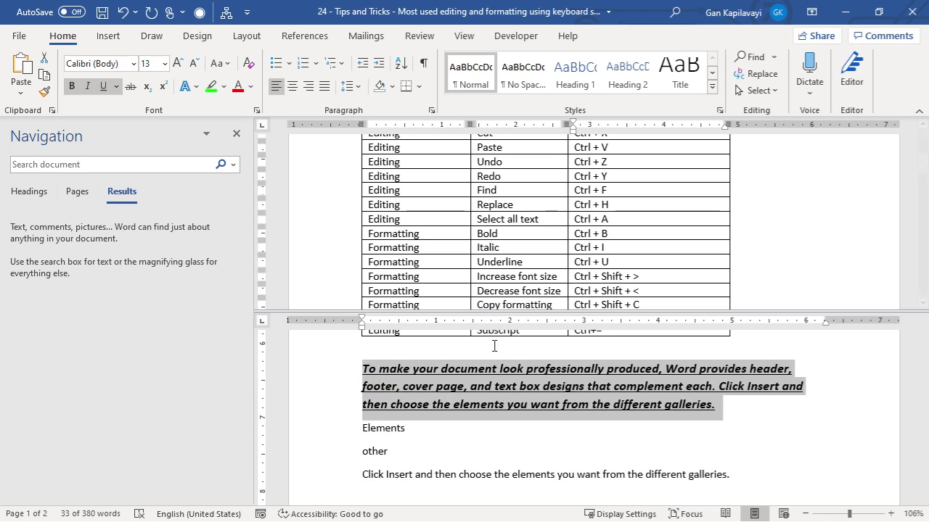
Insert a table row below "Decrease font size" and enter "Ctrl+] , Ctrl + [ by one point" in its shortcut cell.
click(676, 276)
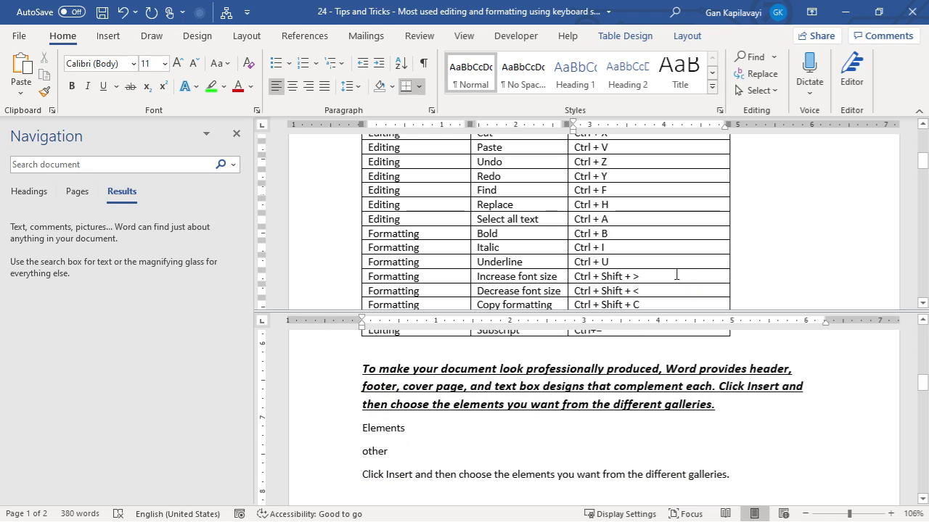
scroll(508, 261, down, 1)
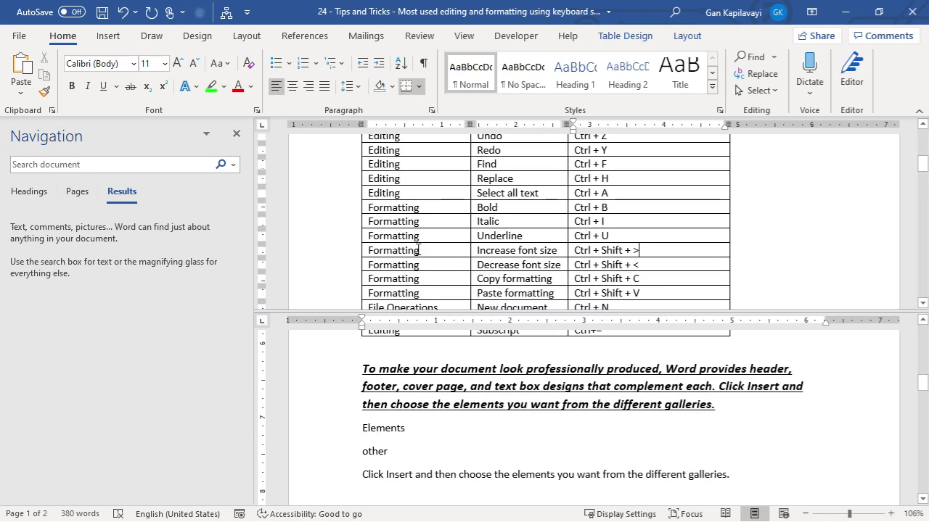
click(361, 274)
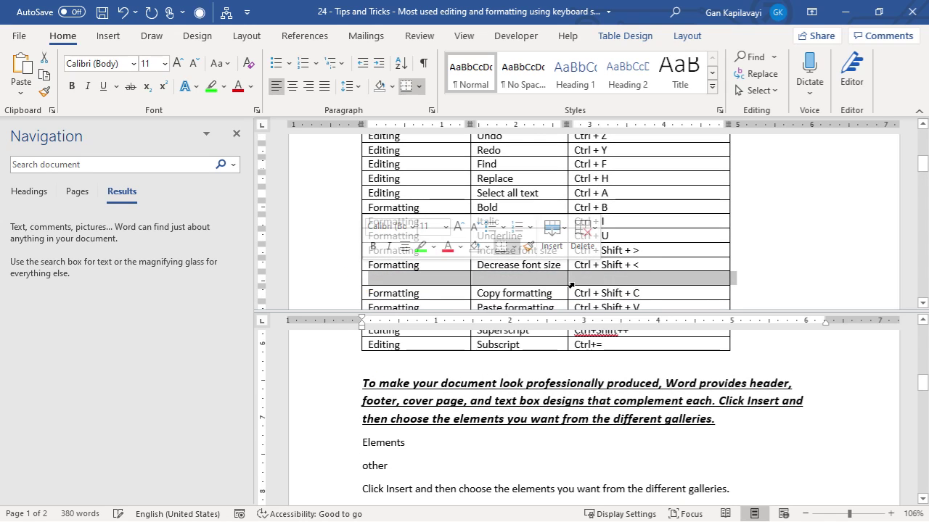
click(574, 278)
text(Ctrl)
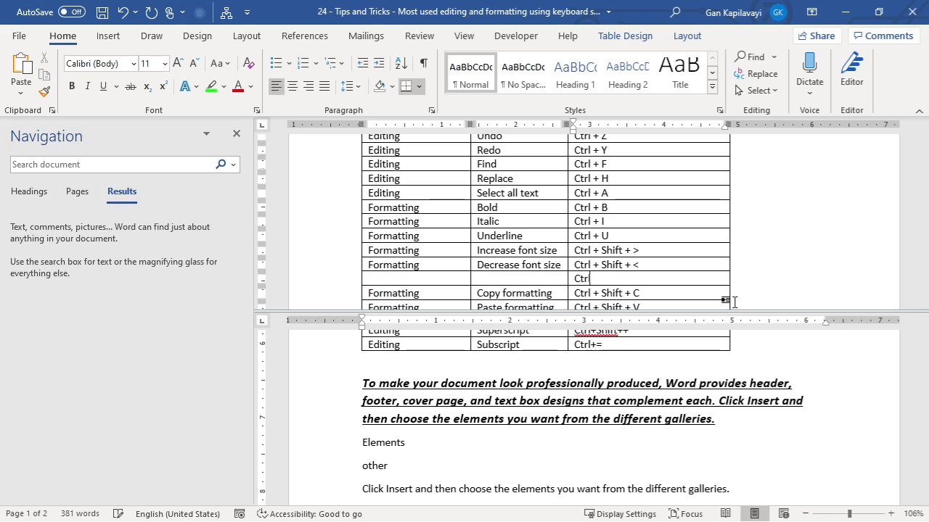
text(+] , Ctrl + [)
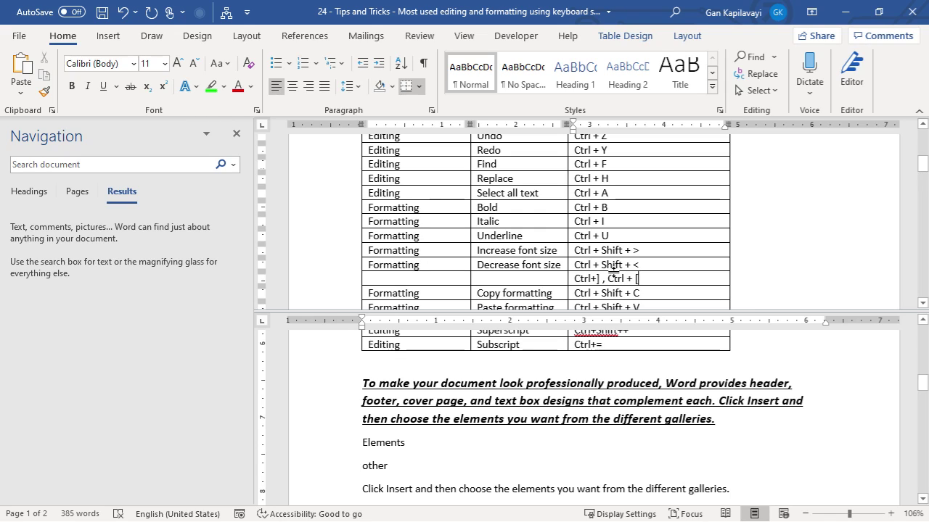
text( b)
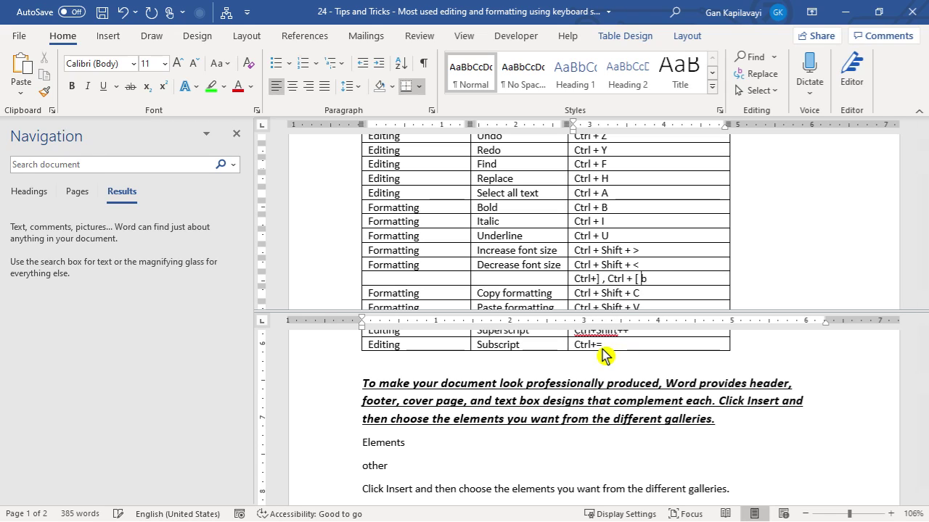
text(y one point)
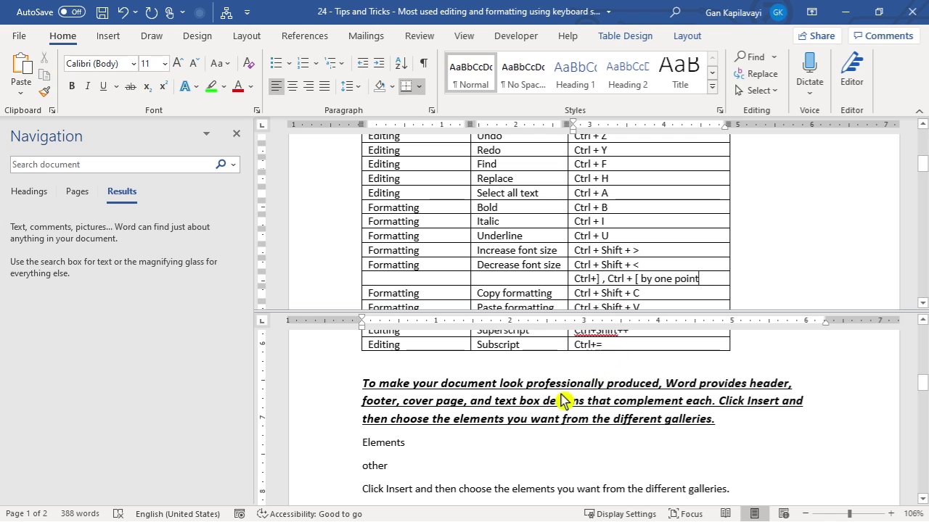
Apply red font color to the whole "To make your document look professionally produced" paragraph below the table.
scroll(564, 217, down, 1)
scroll(564, 217, down, 1)
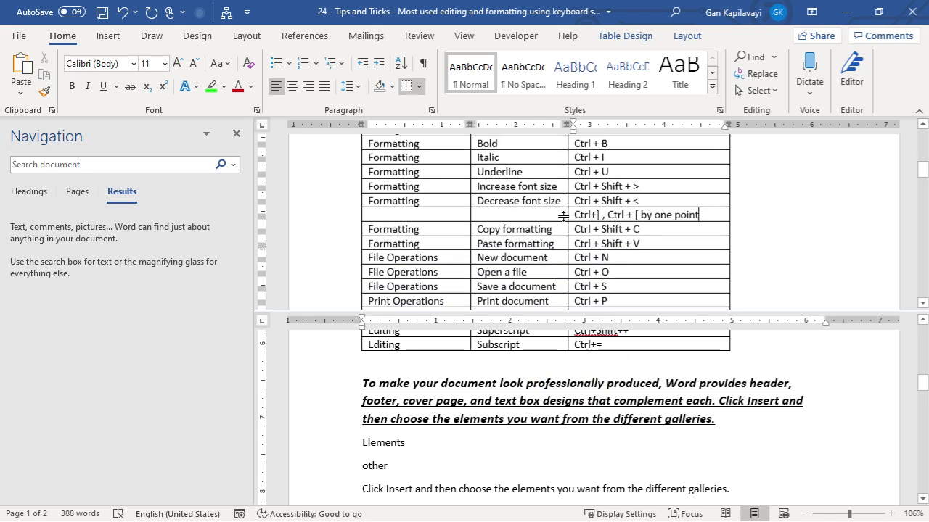
triple_click(618, 433)
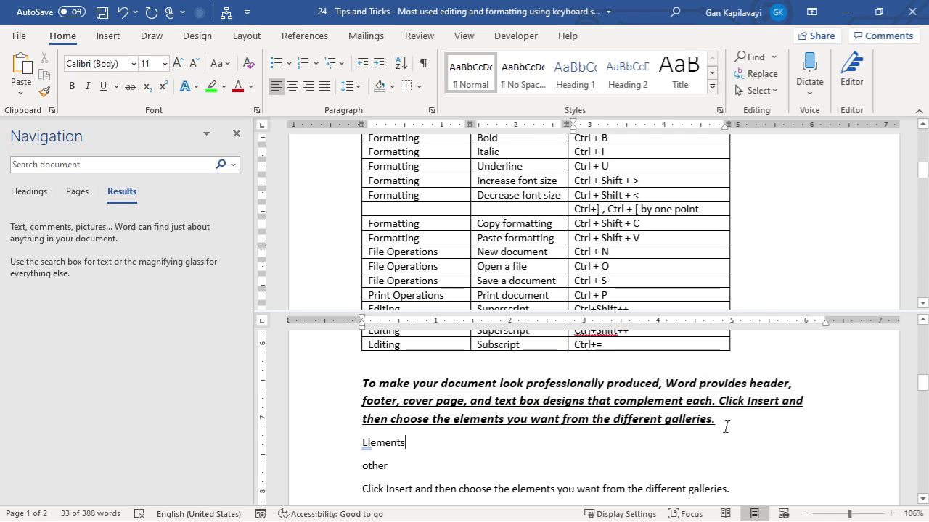
drag(723, 426, 363, 383)
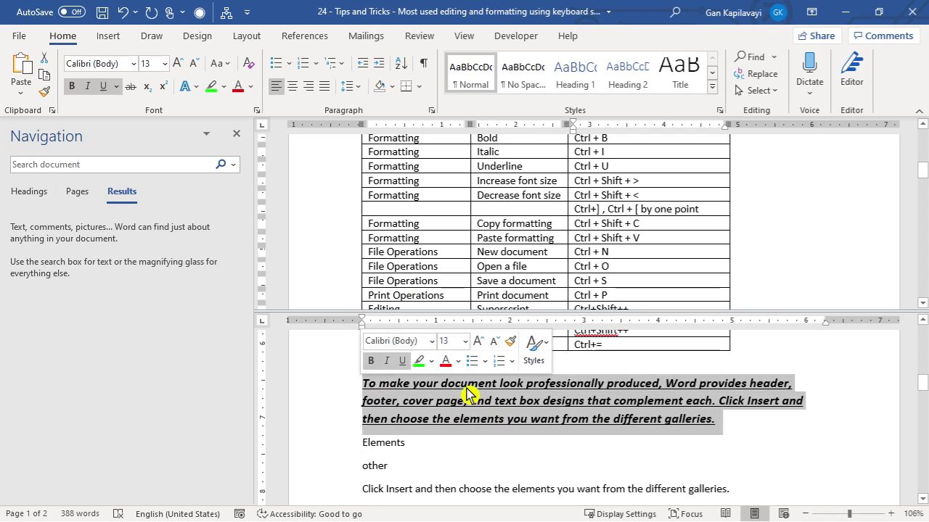
click(447, 362)
click(726, 420)
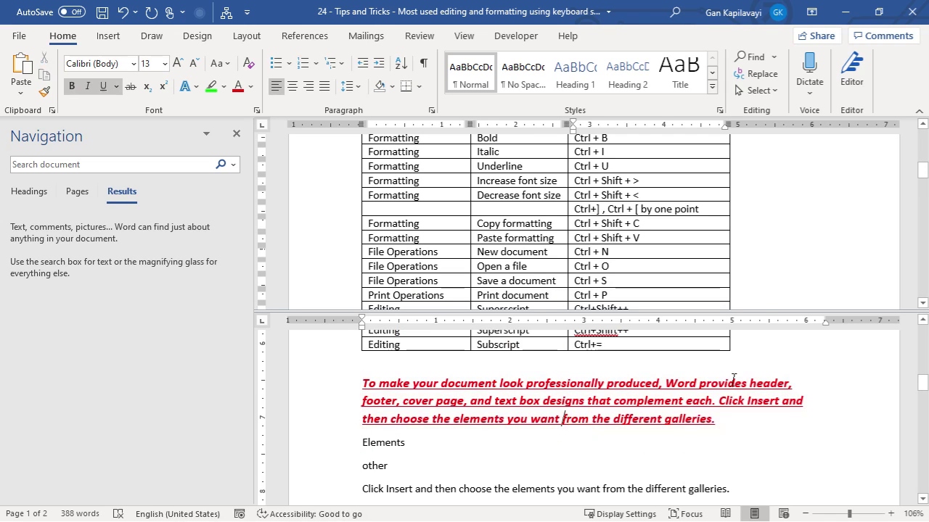
Copy the red paragraph's formatting and paste it onto the "Click Insert and then choose the elements" line.
scroll(729, 384, down, 1)
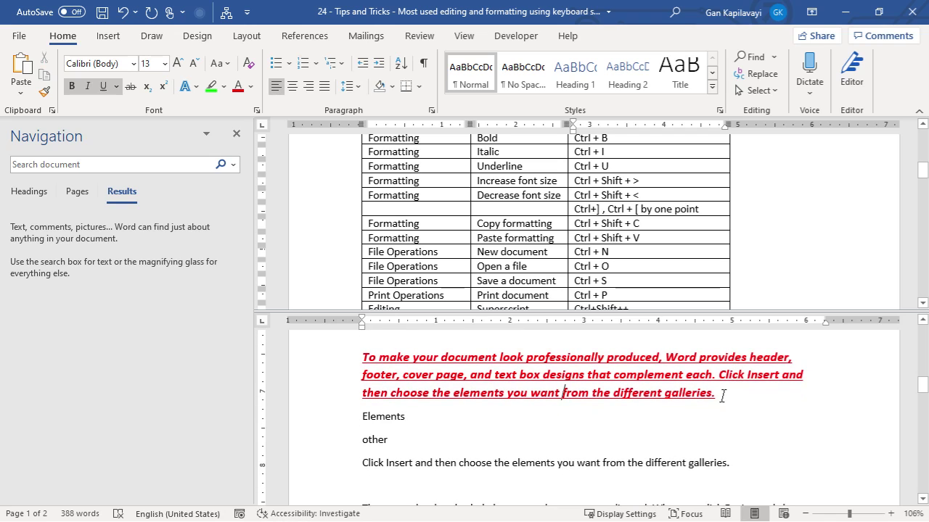
drag(723, 397, 370, 358)
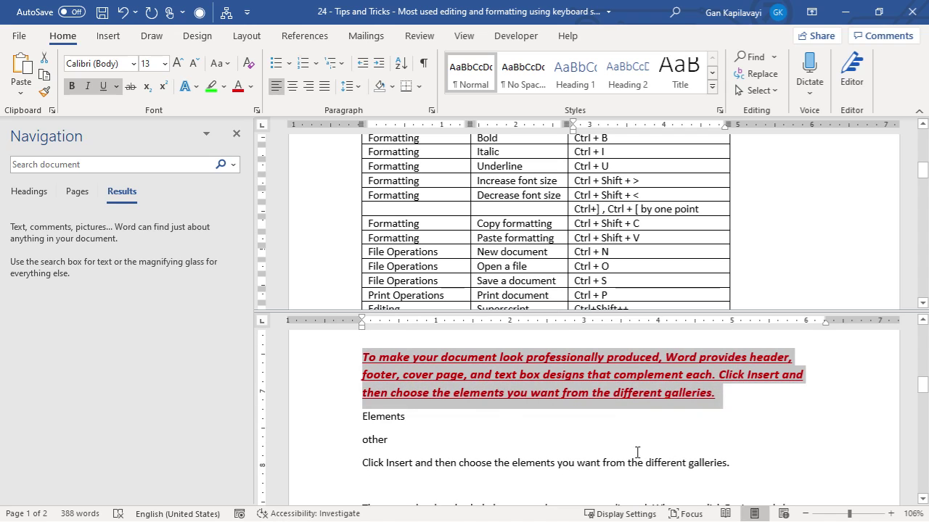
scroll(631, 452, down, 1)
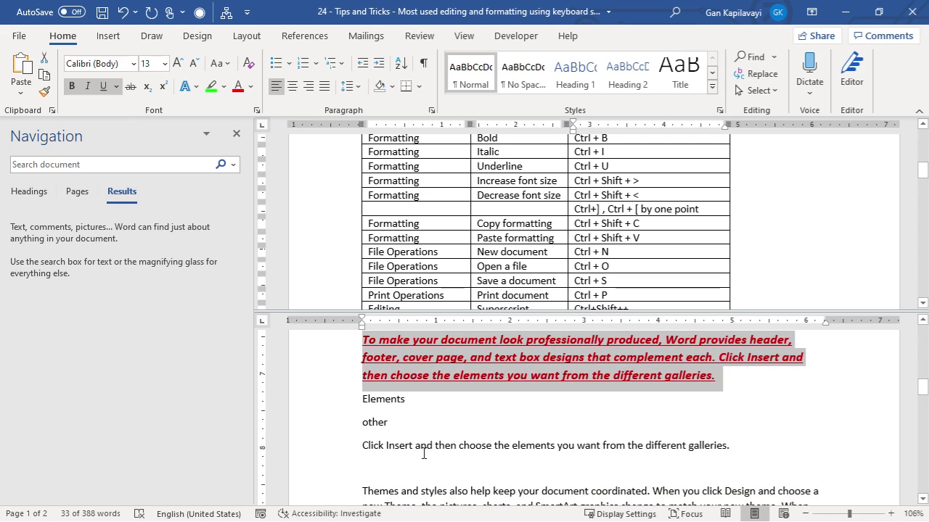
drag(362, 445, 725, 451)
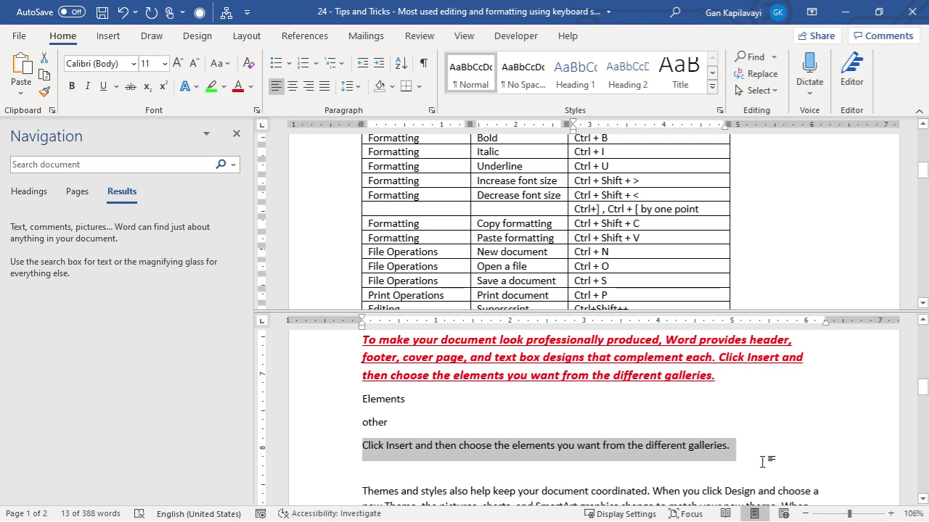
key(ctrl+shift+v)
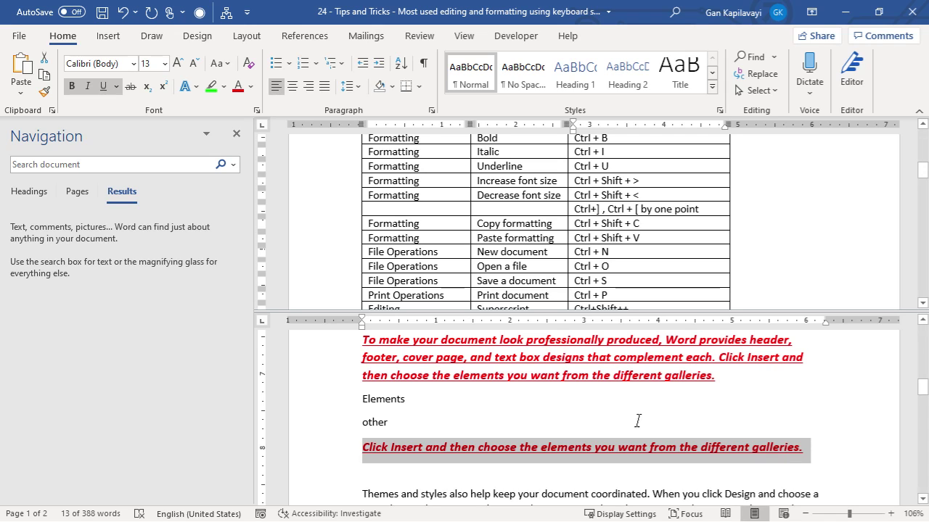
click(508, 413)
Use Format Painter to apply the formatting of the red word "Click" to "Themes" in the paragraph below.
scroll(508, 414, down, 2)
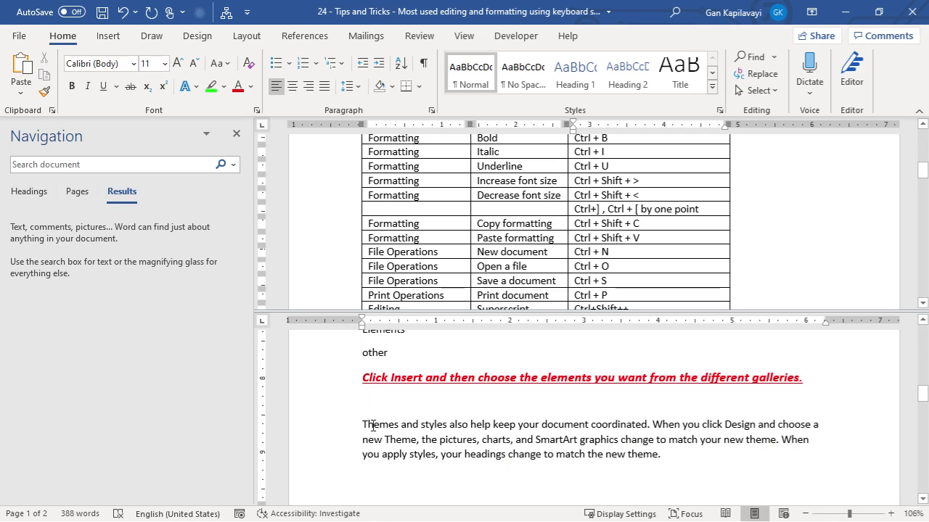
drag(364, 426, 404, 427)
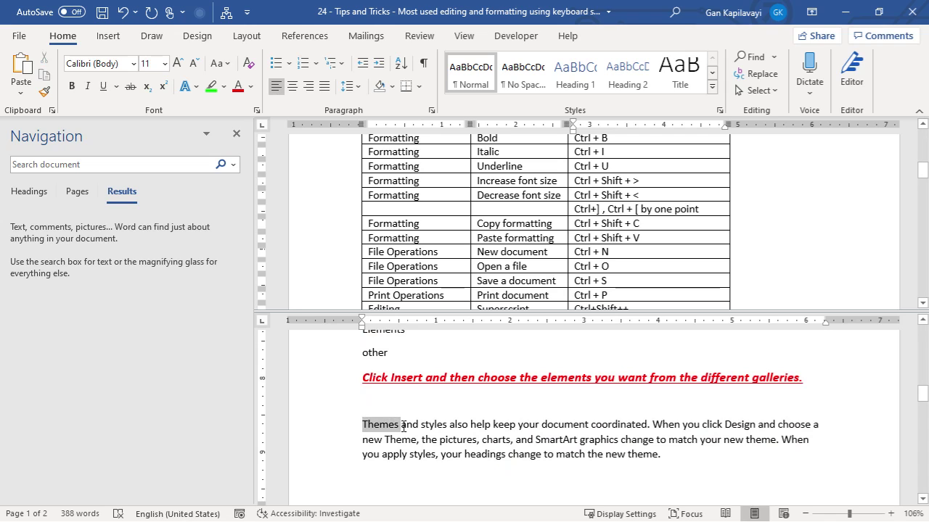
drag(364, 378, 392, 378)
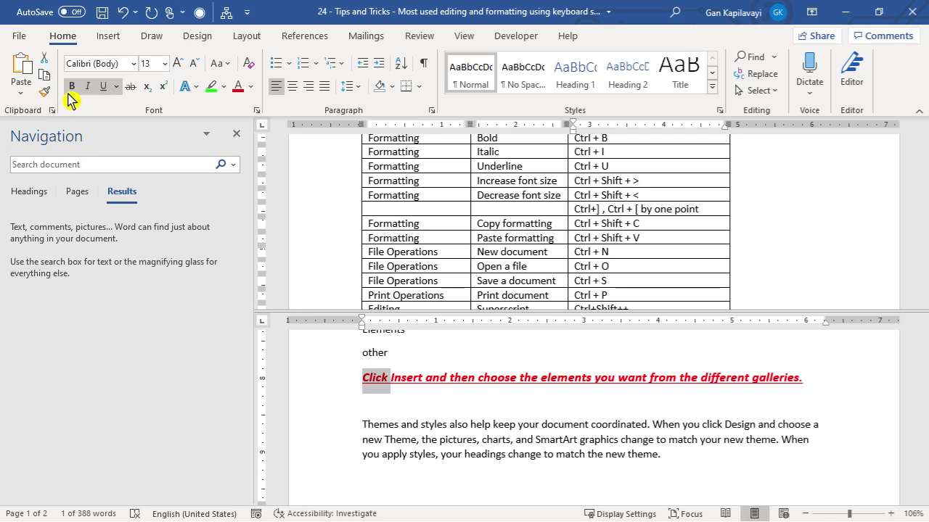
click(45, 92)
click(378, 425)
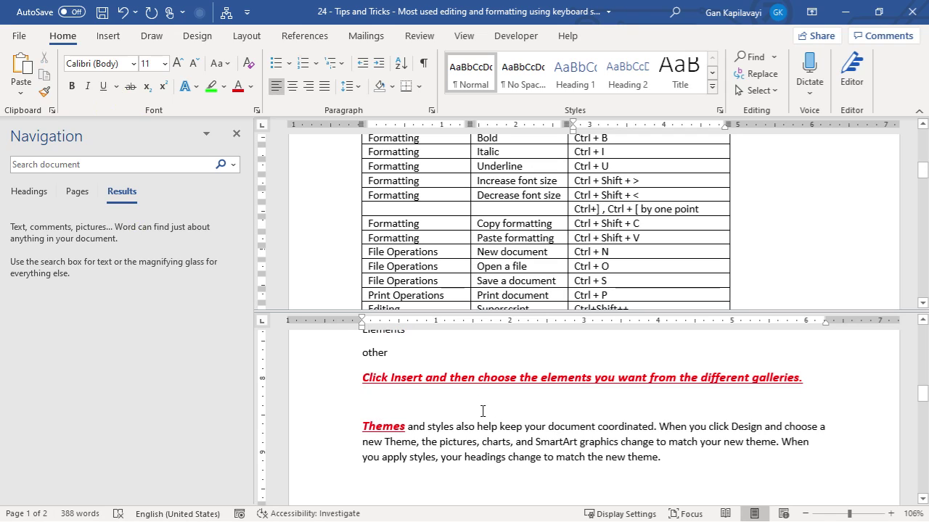
Create two new blank documents and close both to return to the shortcuts document.
scroll(482, 411, down, 1)
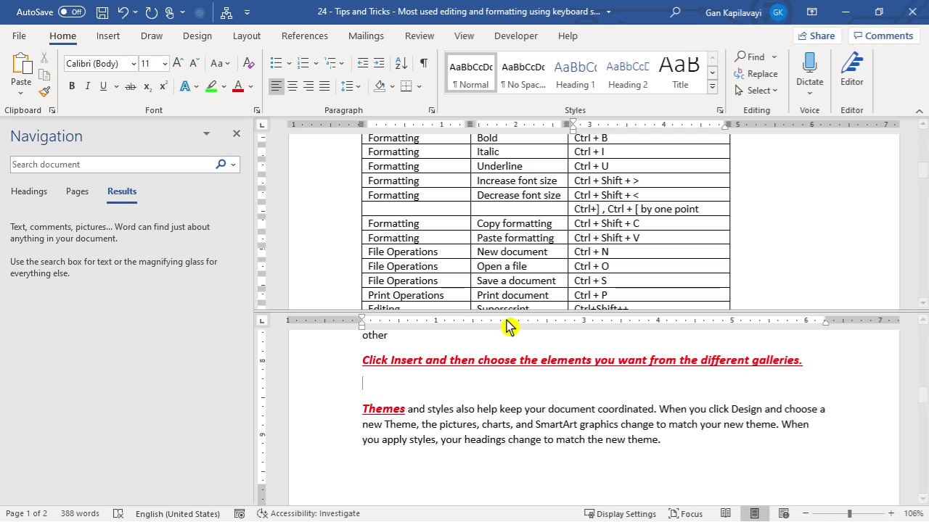
scroll(514, 410, down, 1)
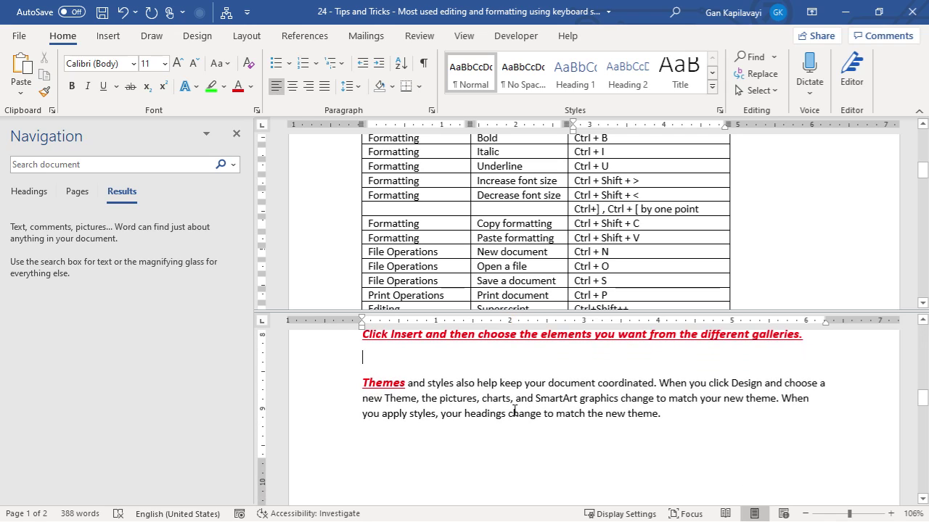
key(ctrl+n)
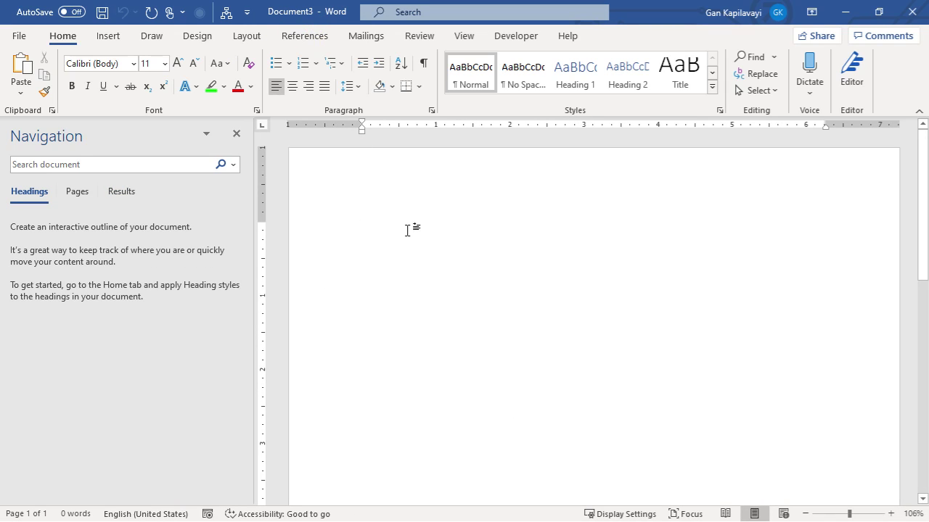
key(ctrl+n)
click(912, 13)
click(910, 15)
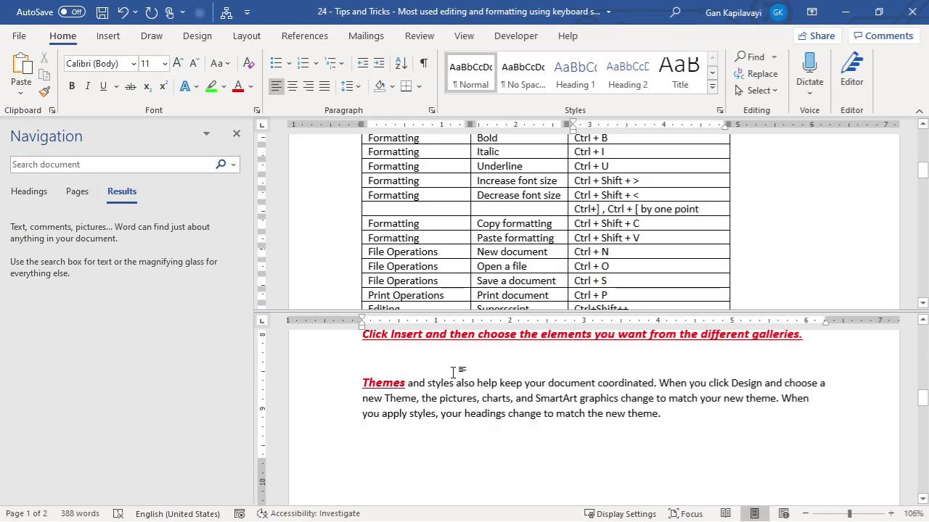
Pin the "24 - Tips and Tricks" document in the recent documents list for opening files, and unpin it again.
key(ctrl+o)
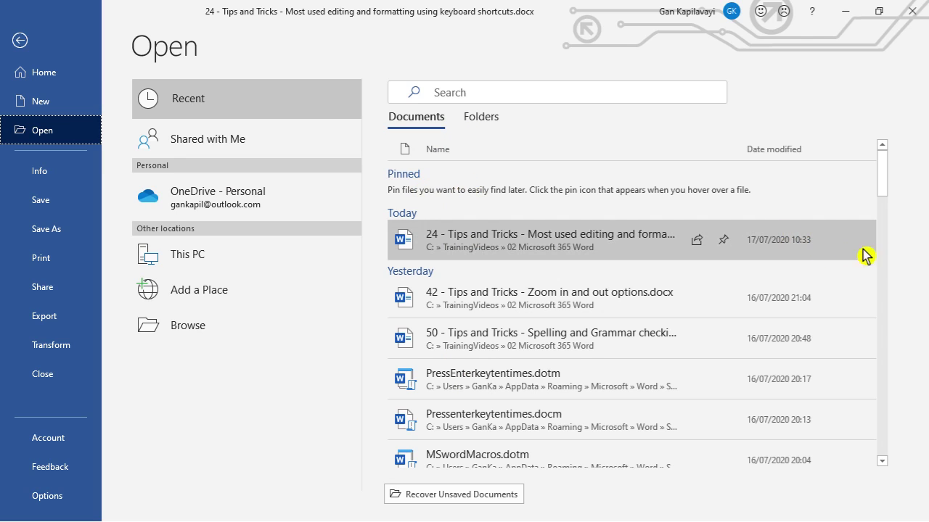
click(724, 241)
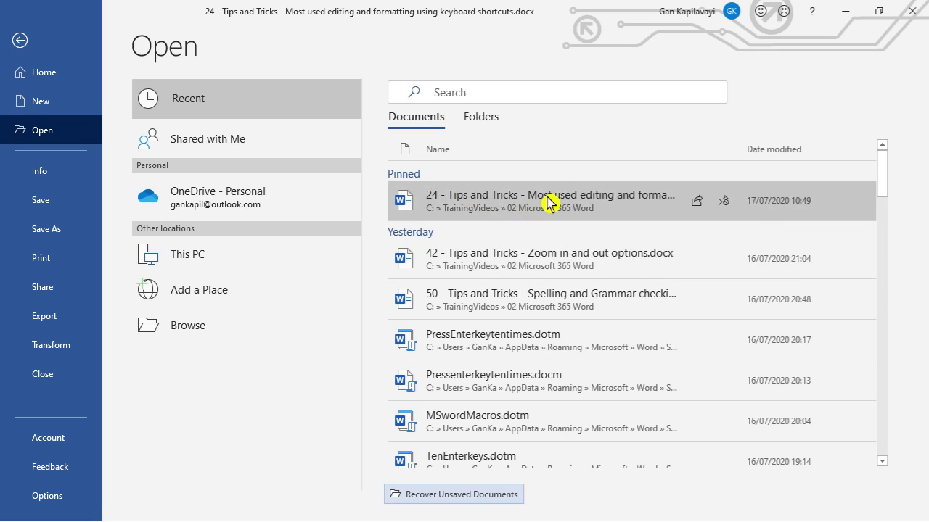
click(724, 201)
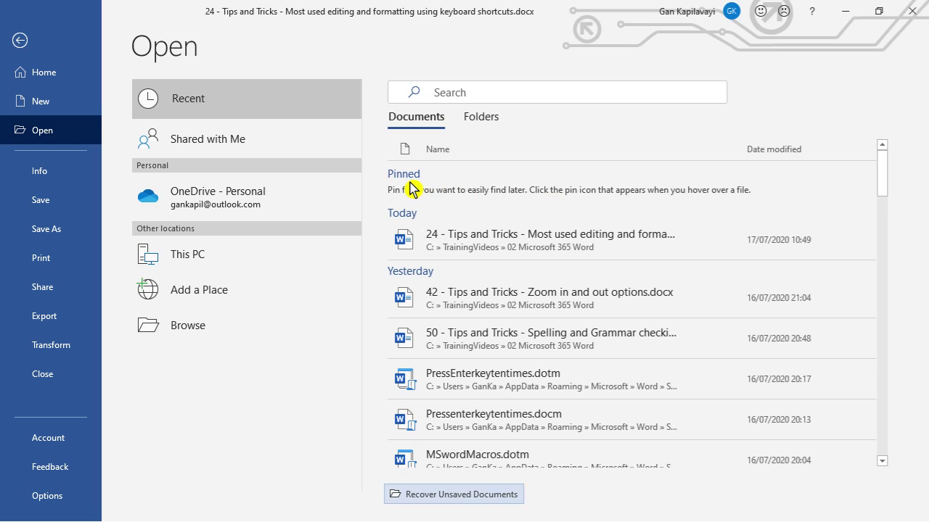
Look through the recent documents list and return to the document without opening a file.
scroll(613, 311, down, 3)
scroll(613, 310, up, 3)
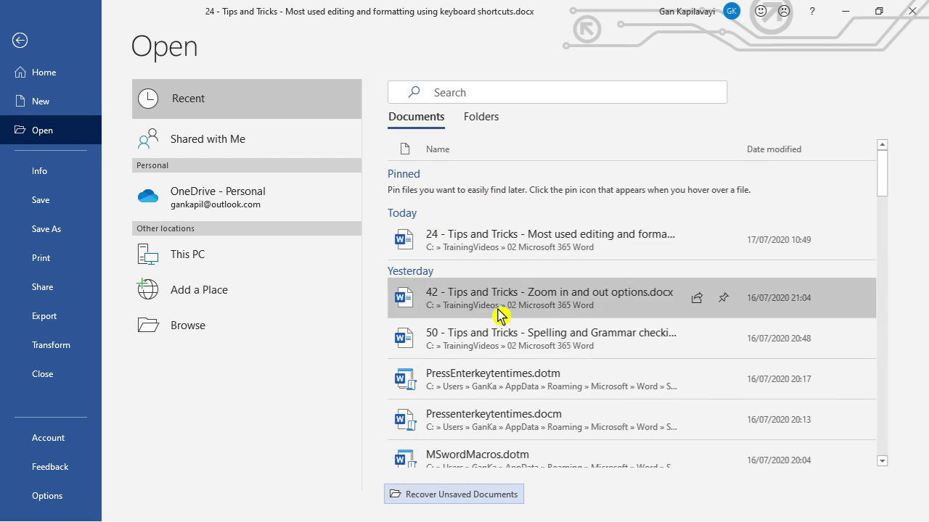
scroll(500, 322, down, 4)
scroll(501, 323, down, 8)
scroll(501, 323, up, 7)
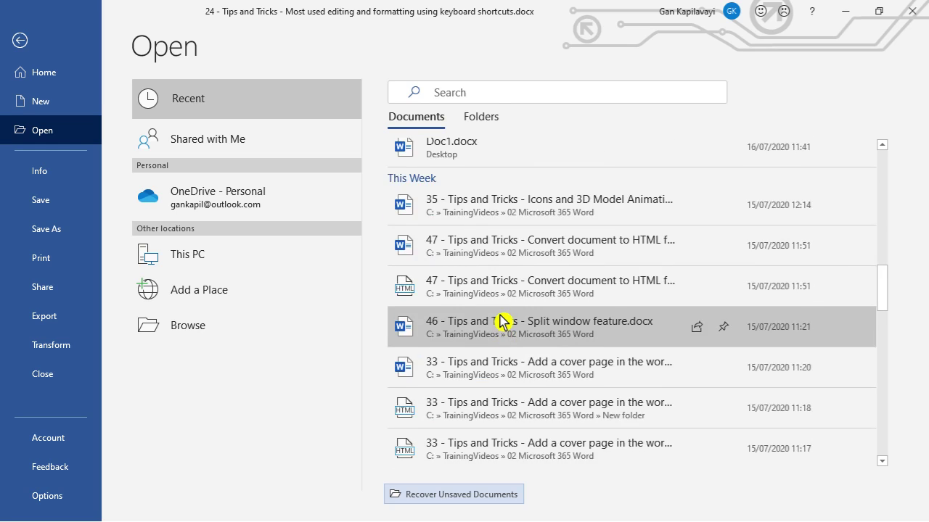
scroll(500, 322, up, 10)
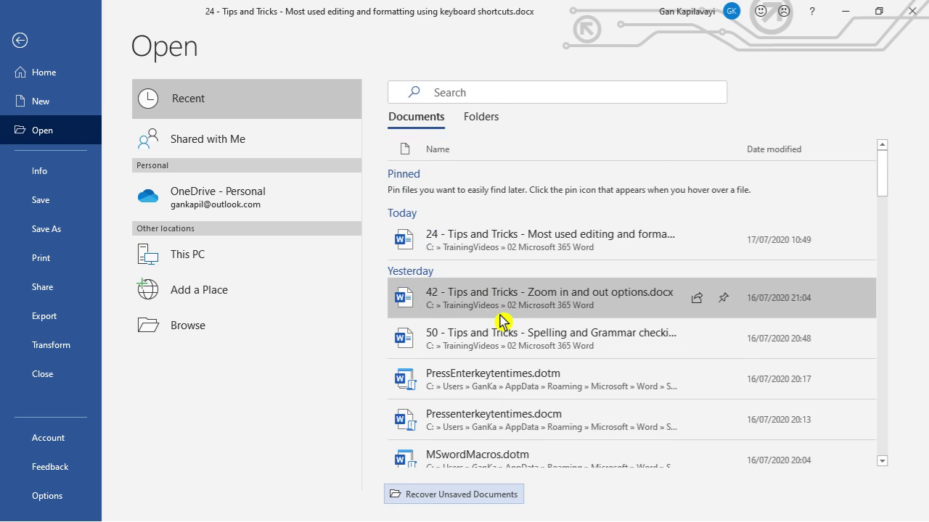
key(Escape)
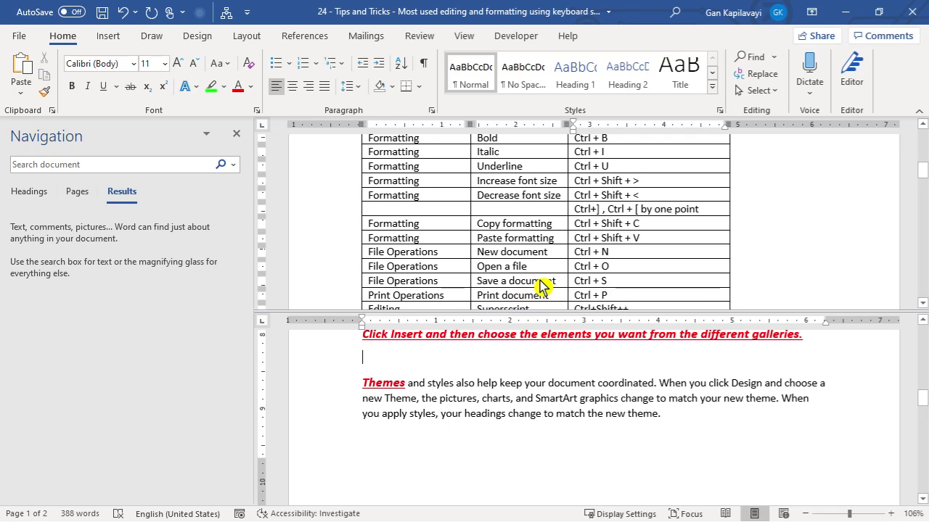
Save the document.
scroll(545, 288, down, 1)
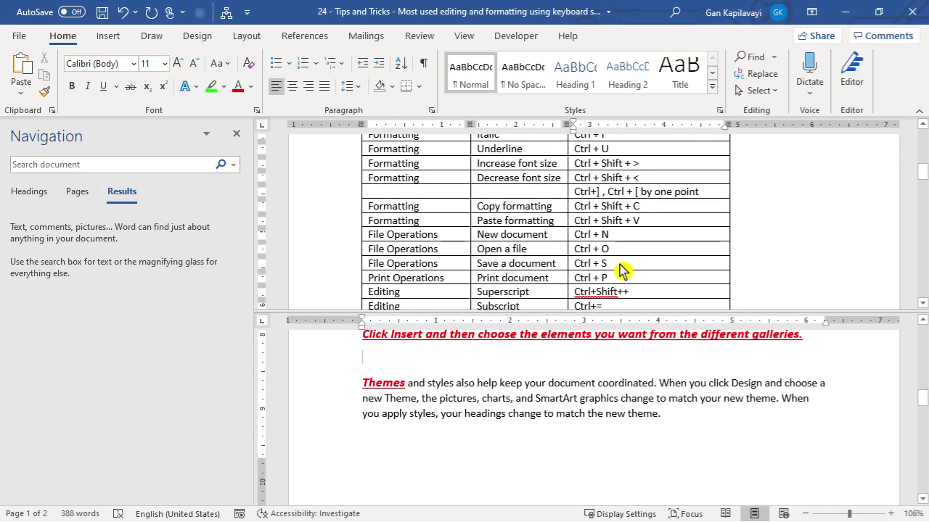
key(ctrl+s)
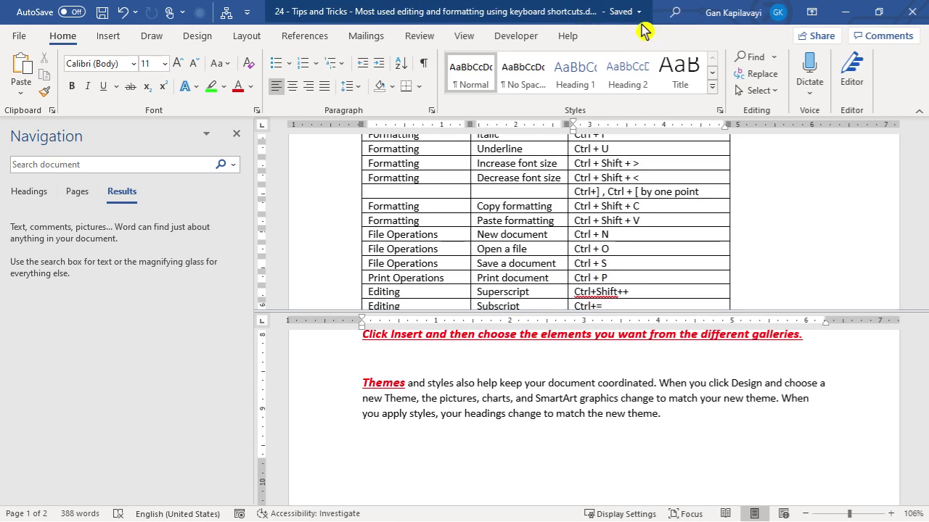
Enter the test lines AFD, SFSD, FSD, F and SD between the red "Click Insert" line and the "Themes" paragraph.
text(AFD)
key(Return)
text(SFSD)
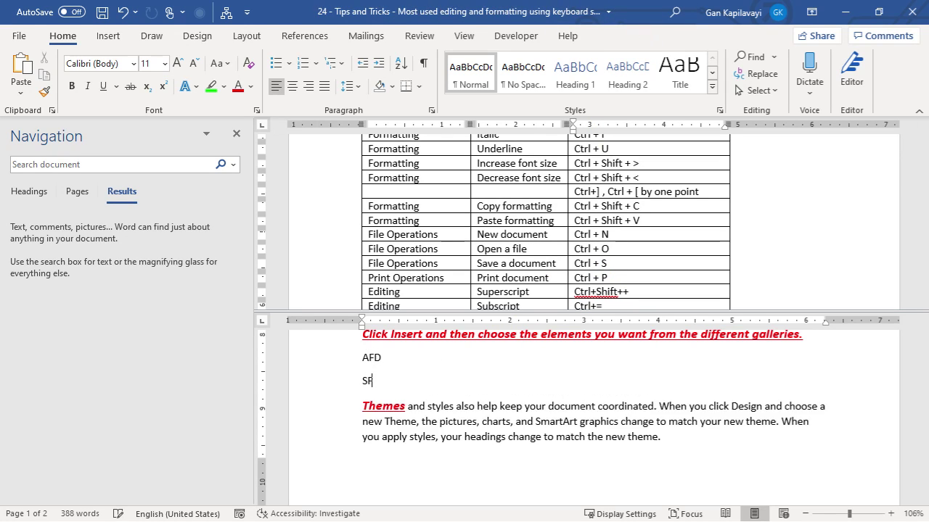
key(Return)
text(FSD)
key(Return)
text(F SD)
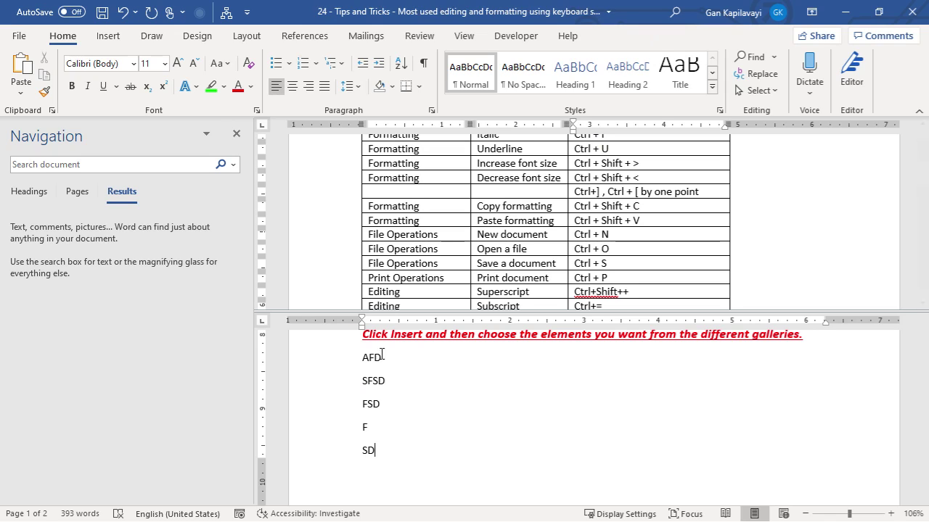
click(102, 15)
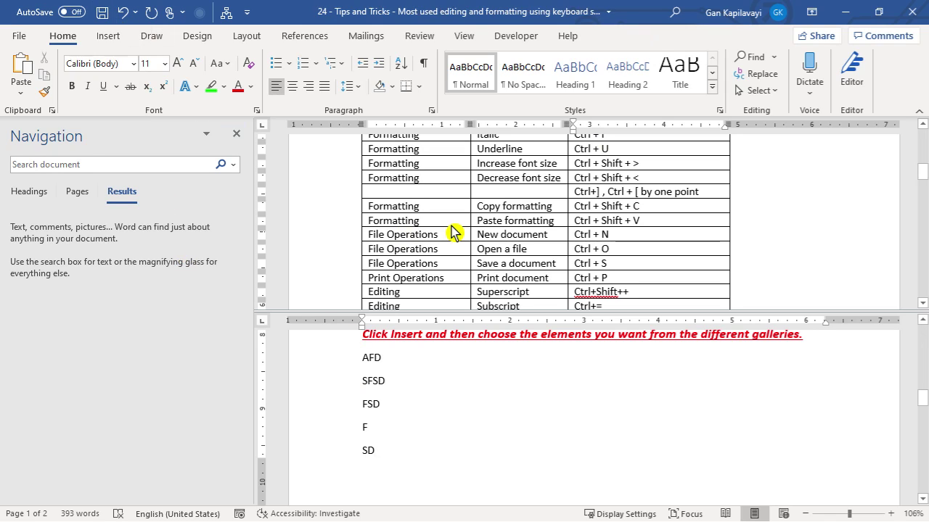
Delete the test lines AFD through SD above the "Themes" paragraph, and place the cursor in that paragraph.
drag(370, 464, 364, 354)
key(Delete)
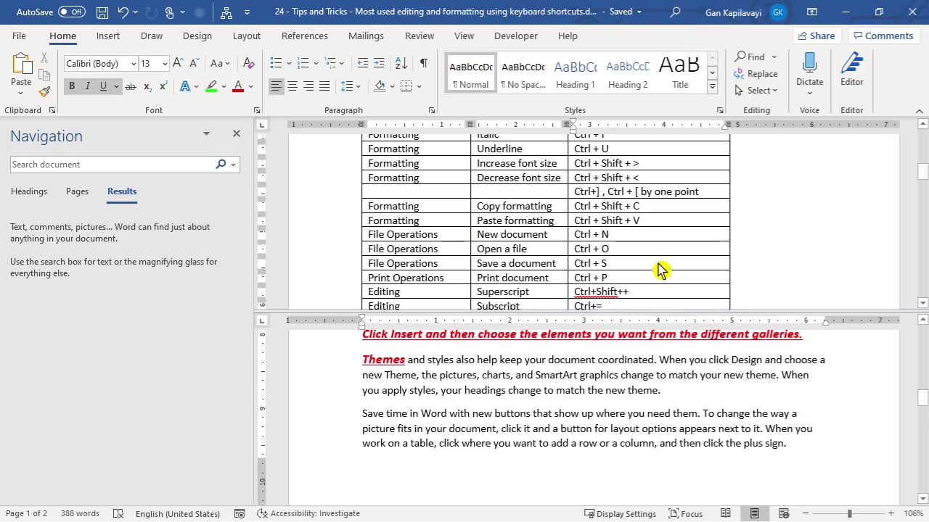
click(584, 374)
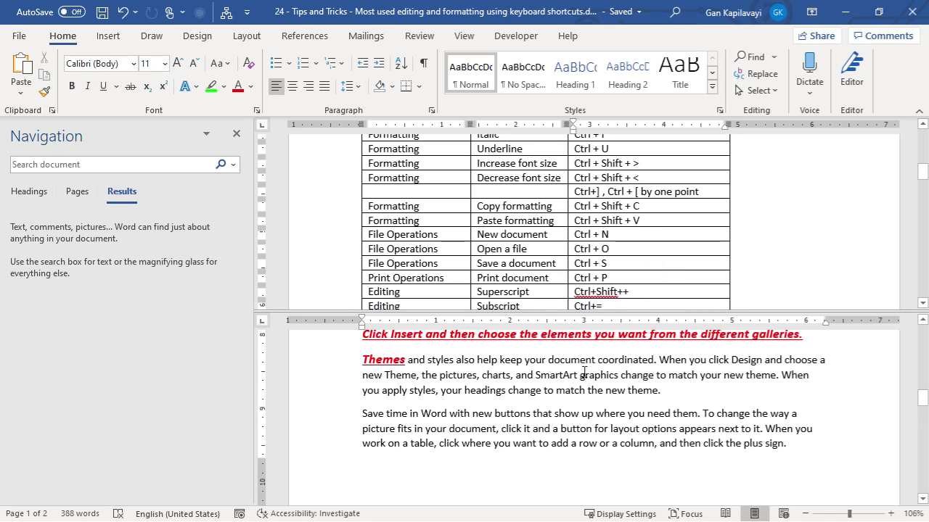
Open the print settings and examine the page range options and the one- or two-sided printing options.
key(ctrl+p)
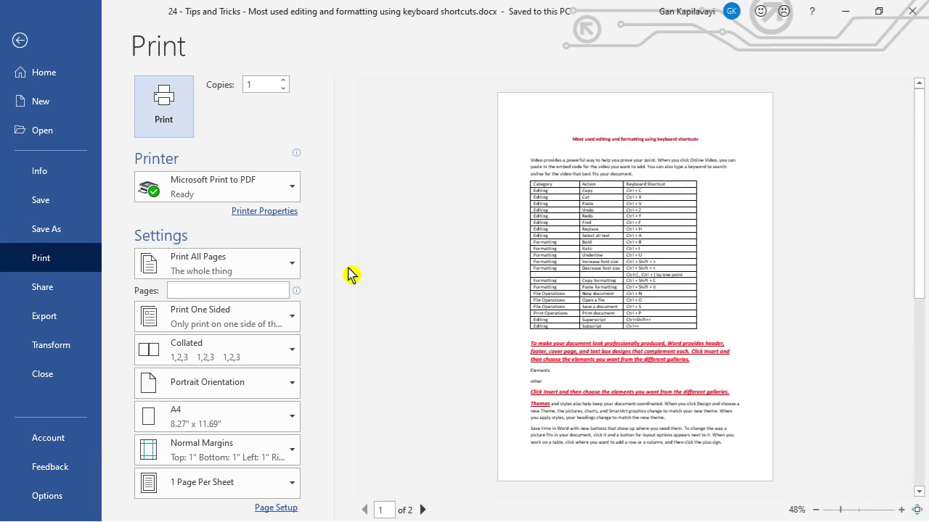
click(291, 269)
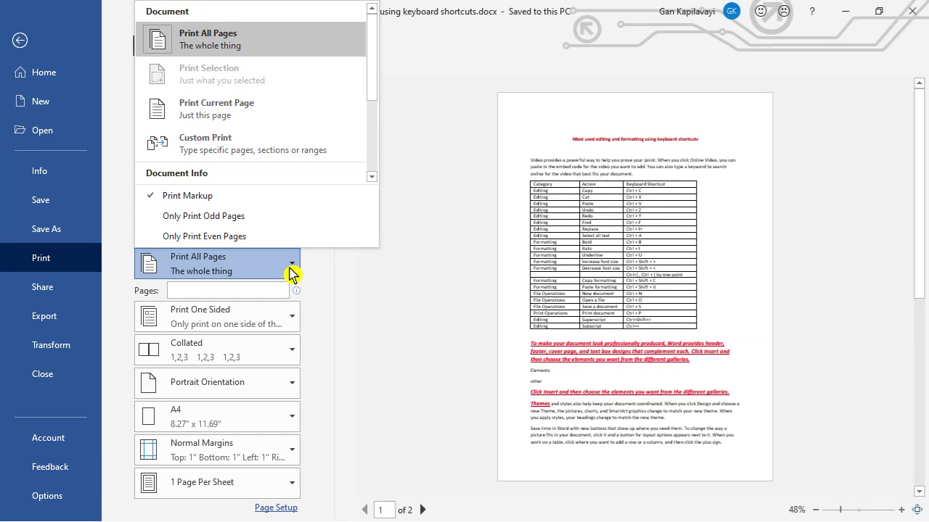
click(291, 273)
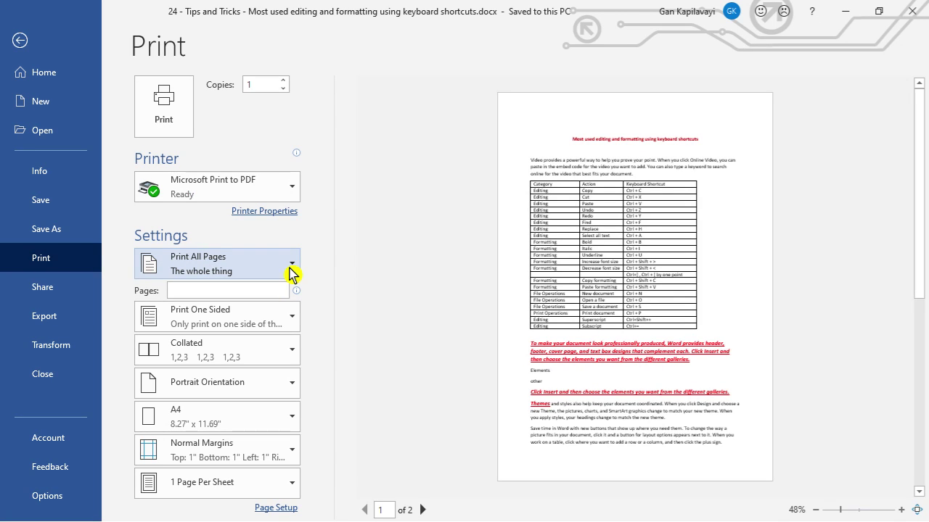
click(248, 327)
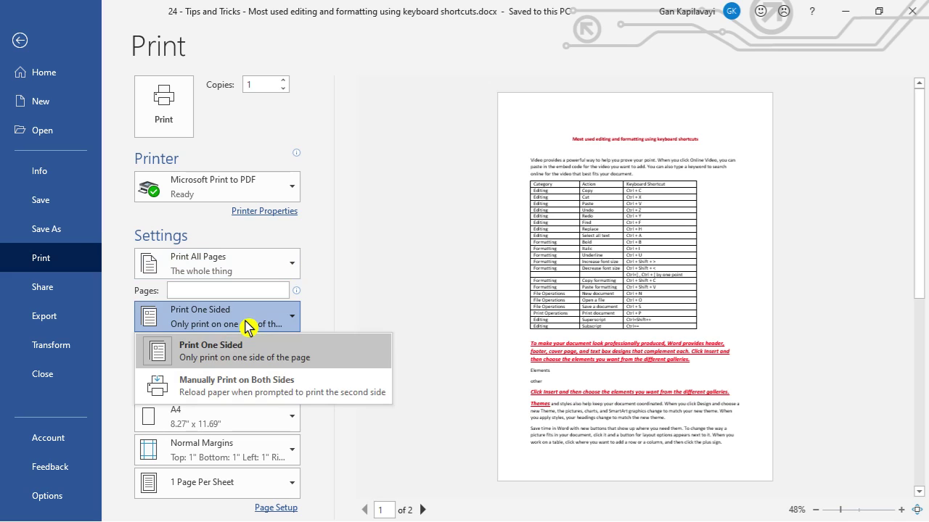
click(247, 327)
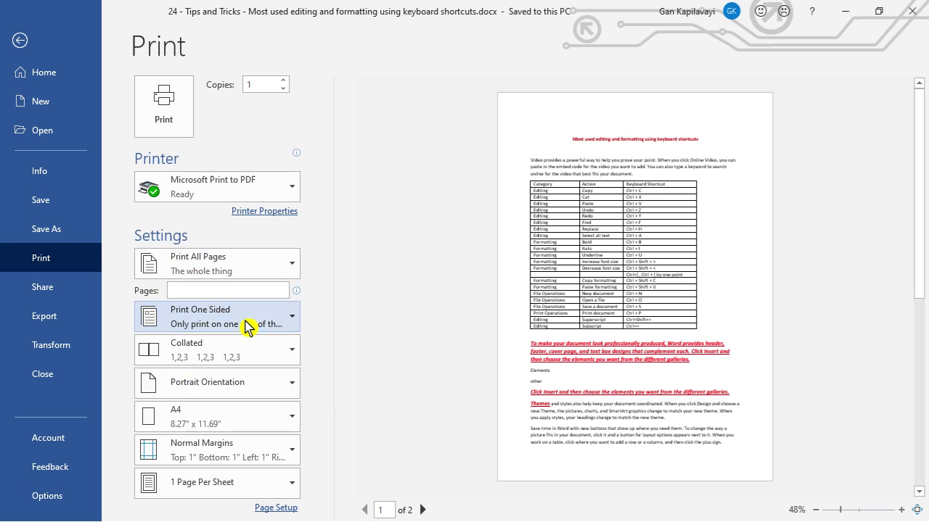
Switch the print orientation to landscape, set it back to portrait, and leave the print view without printing.
click(292, 390)
click(260, 453)
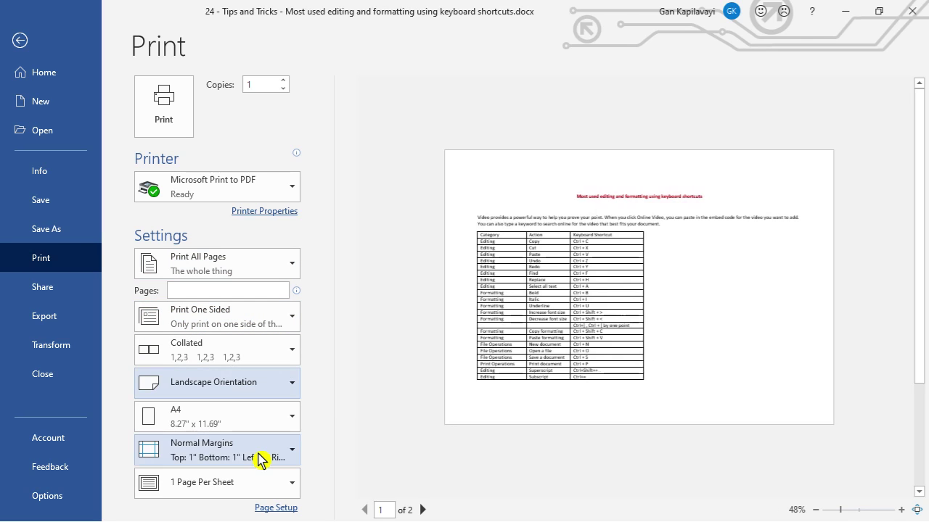
click(285, 384)
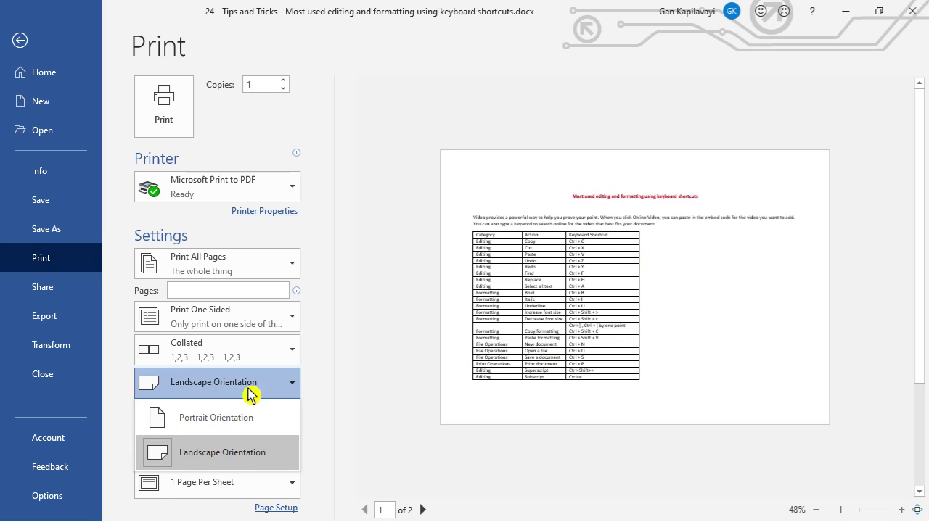
click(220, 473)
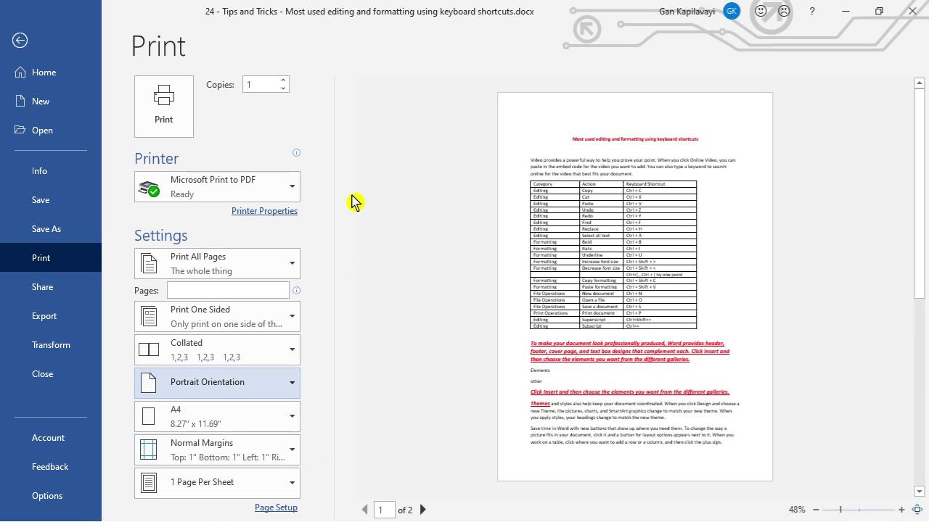
key(Escape)
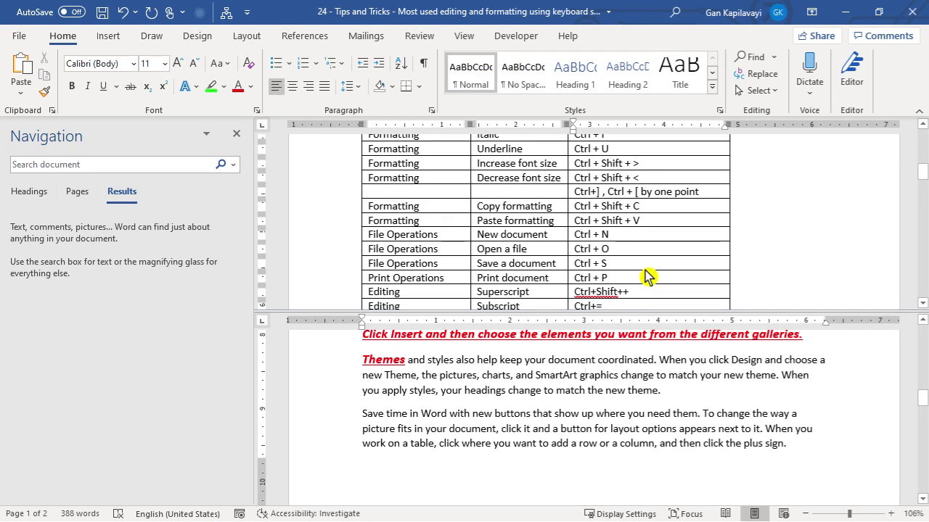
Add blank lines after the "Save time in Word" paragraph and enter the formula "(A+B)2 = A2+B2+2AB" on page 2.
scroll(647, 276, down, 1)
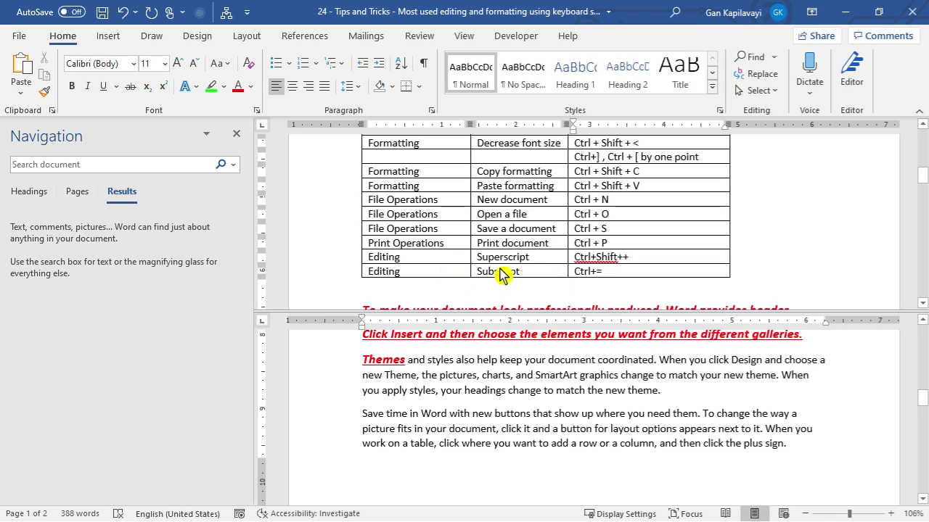
click(491, 441)
key(End)
key(Return)
key(Return)
key(Return)
key(Return)
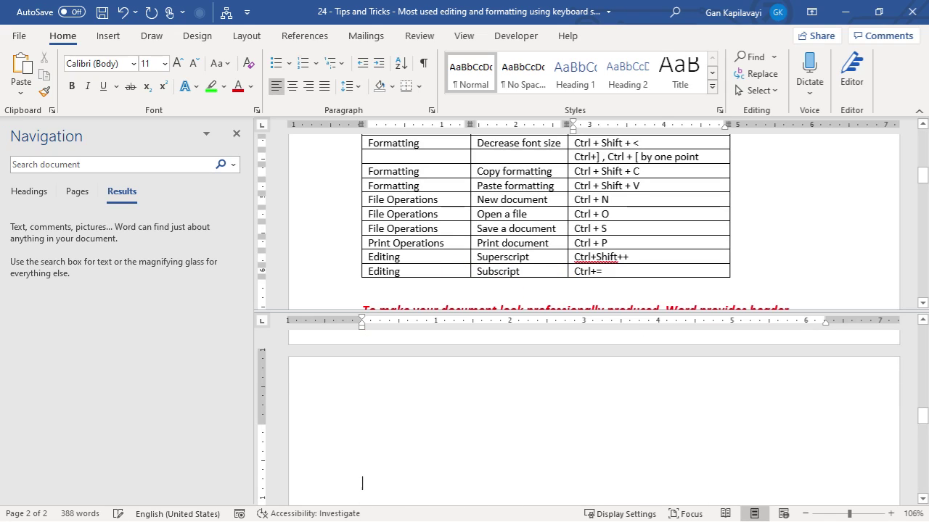
text((A+)
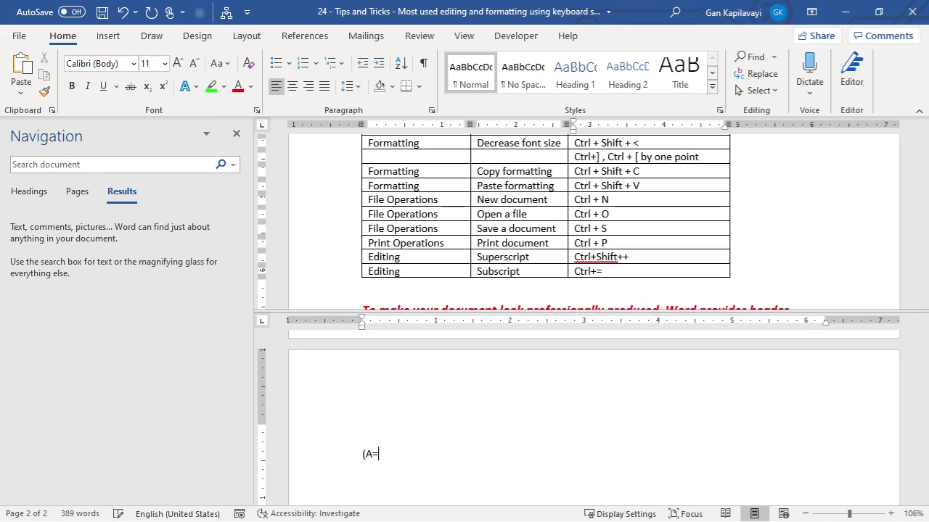
key(BackSpace)
text(+B)2 = A2+B2+2AB)
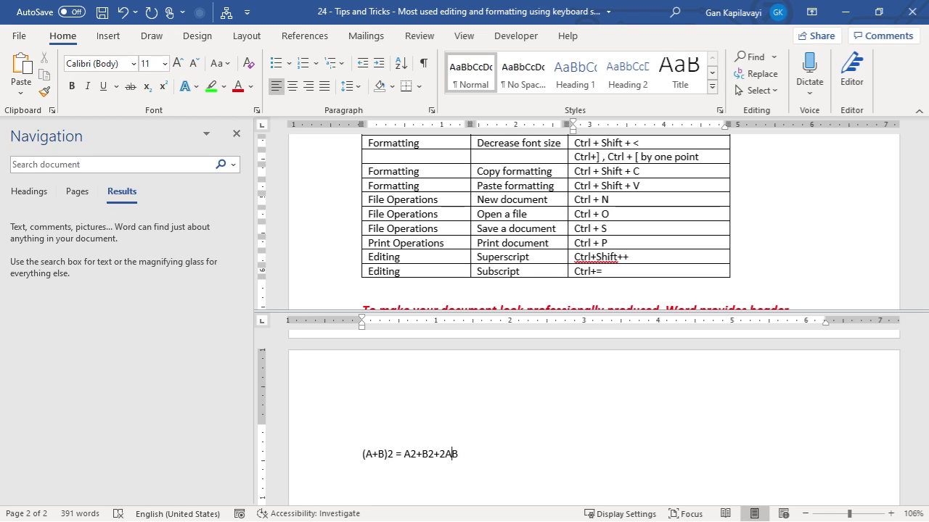
Format the exponent 2 after (A+B) and the exponent 2 after the single A as superscript.
key(shift+Left)
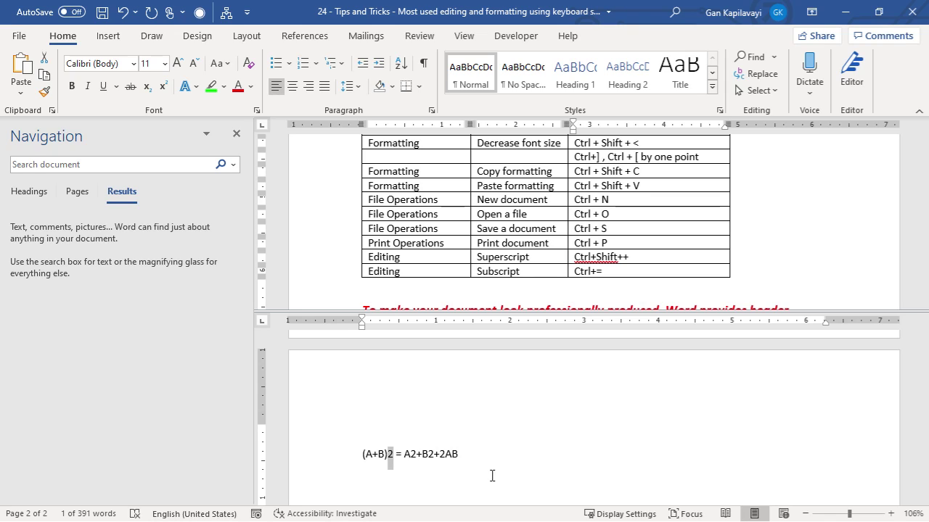
click(168, 89)
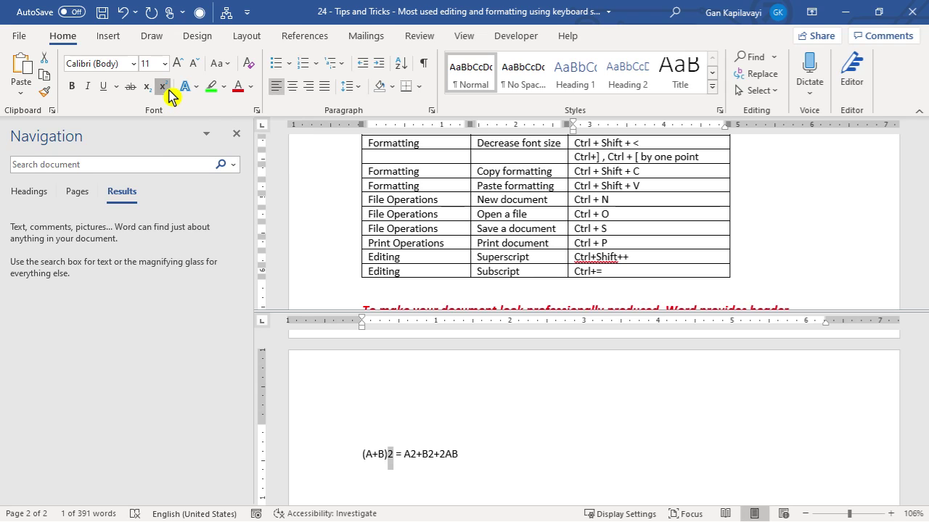
click(416, 454)
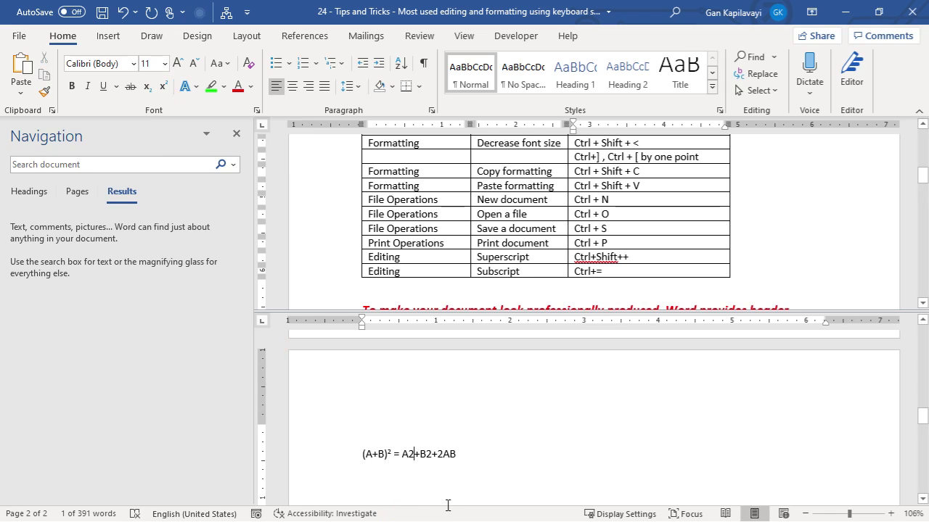
key(shift+Left)
key(ctrl+shift+plus)
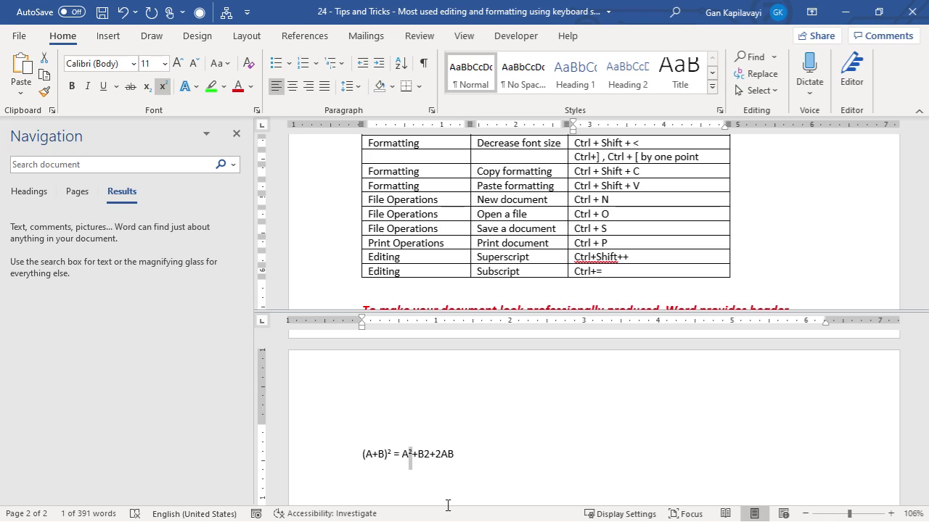
Format the exponent 2 after the B in the right-hand part of the formula as superscript.
key(Right)
key(Right)
key(Right)
key(shift+Left)
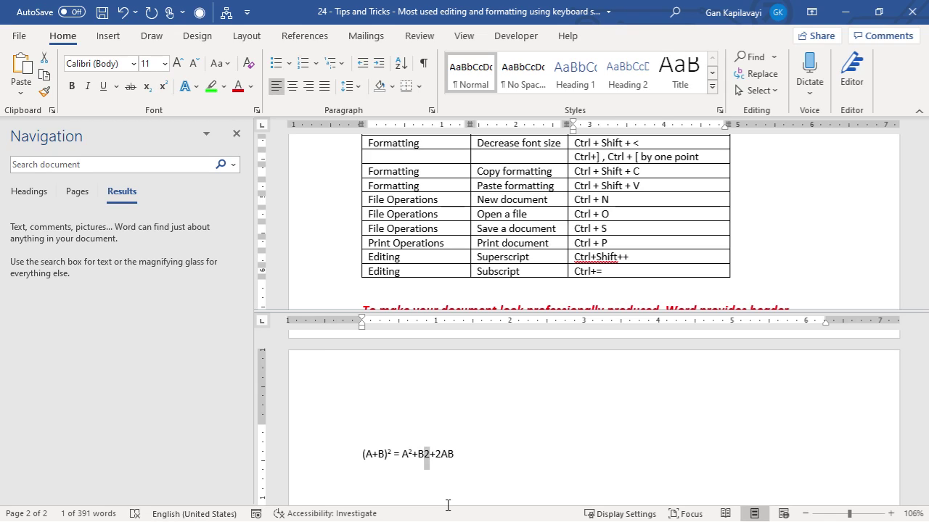
key(ctrl+shift+plus)
key(End)
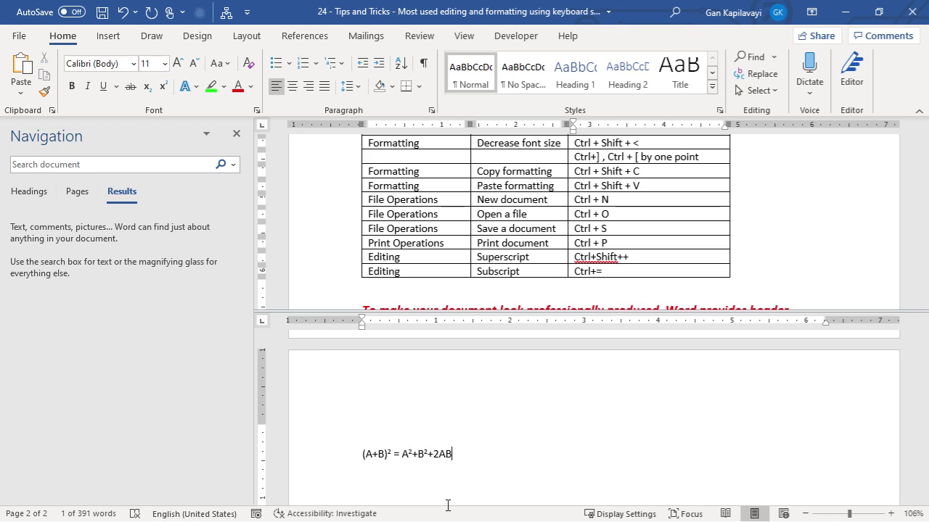
Enter the chemical formula "H2O" with a capital O on a new line below the algebra formula.
key(Return)
text(H)
key(ctrl+equal)
text(2o)
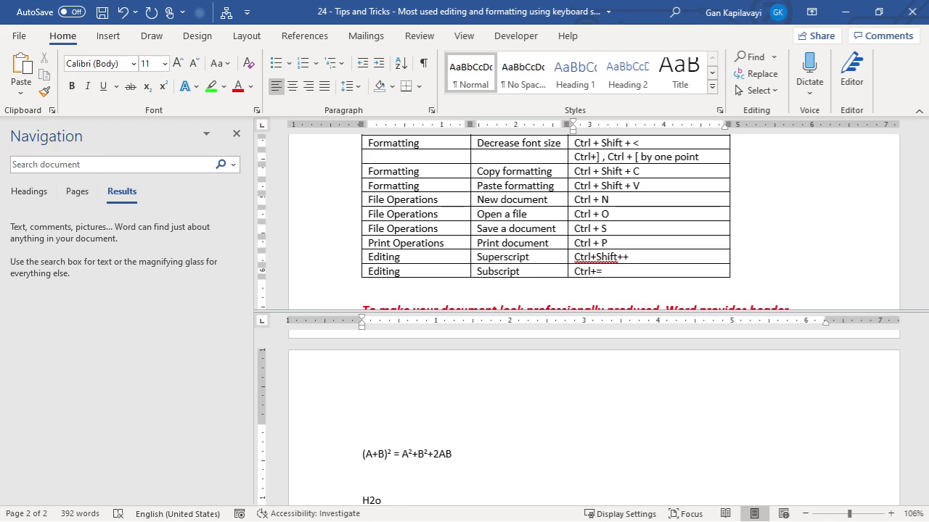
key(BackSpace)
text(O)
Format the 2 in H2O as subscript, switching the subscript off once and applying it again.
key(Left)
key(shift+Left)
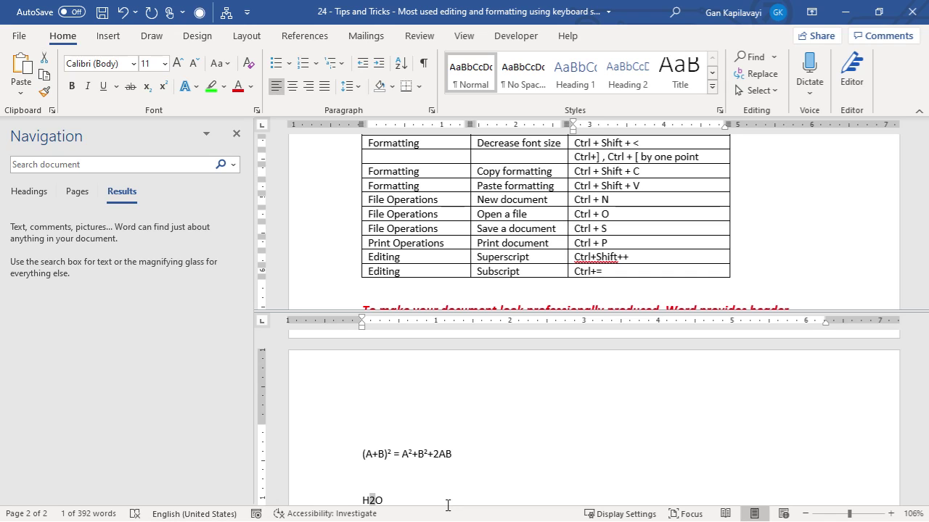
scroll(472, 471, down, 2)
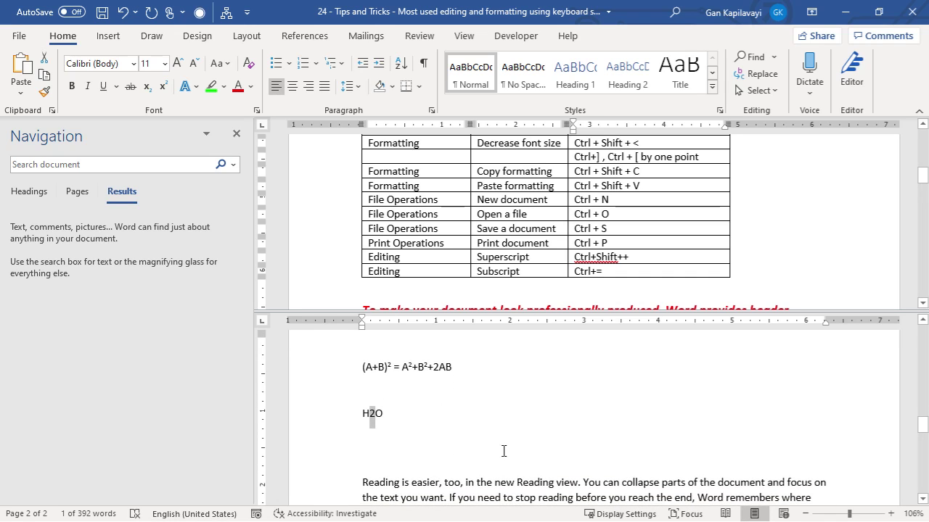
click(154, 94)
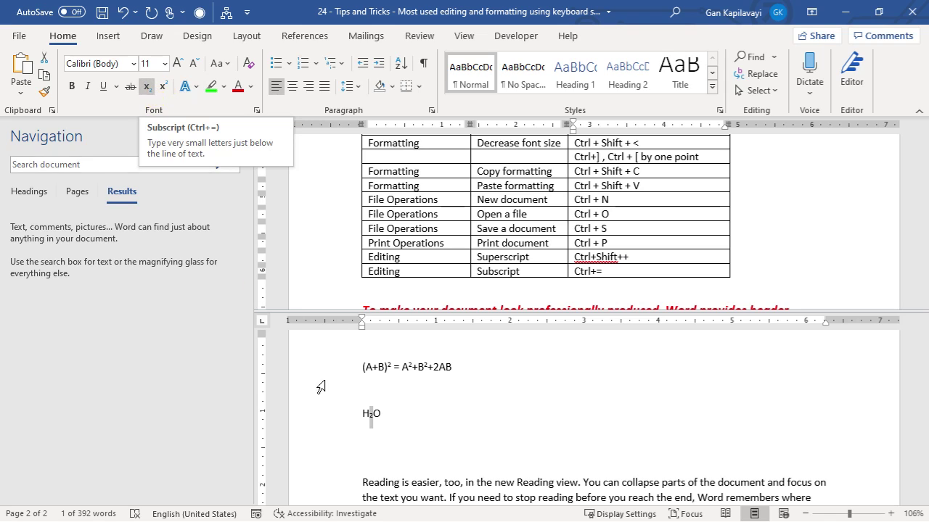
key(ctrl+equal)
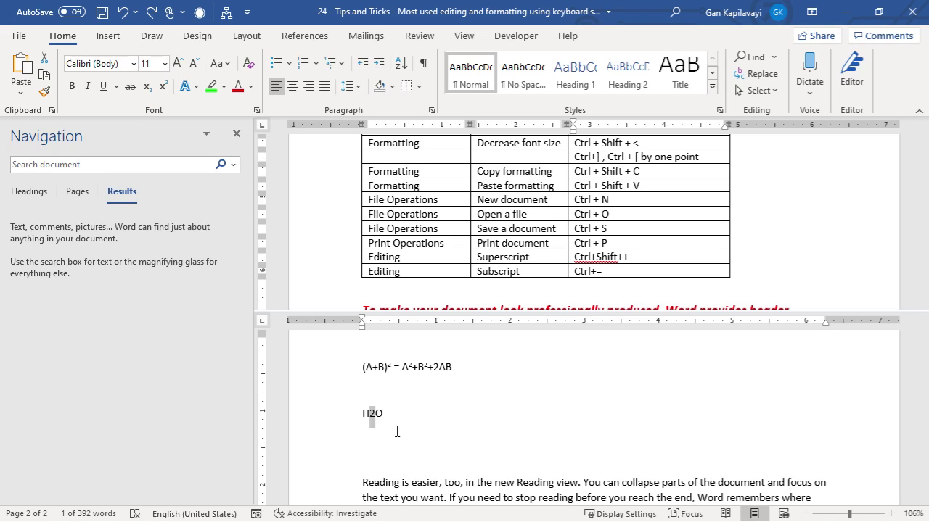
key(ctrl+equal)
key(Right)
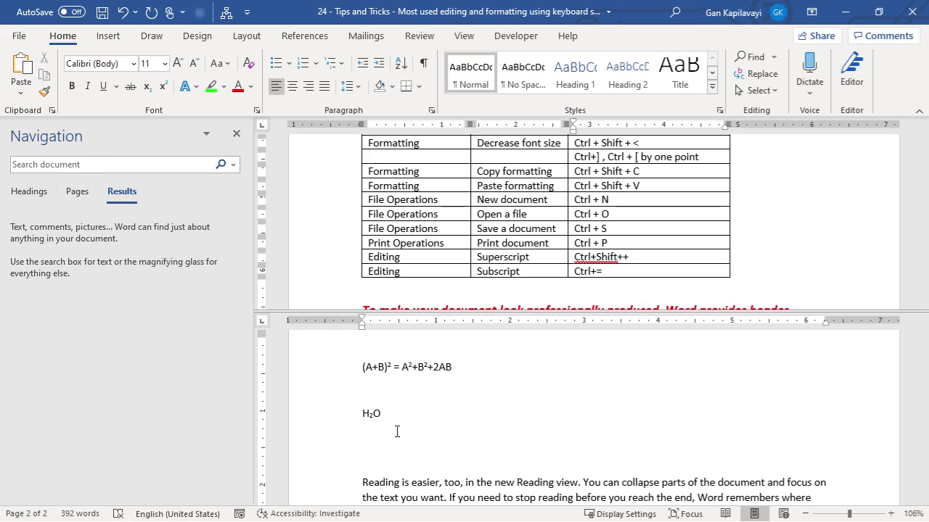
key(Left)
key(Left)
key(Right)
key(Right)
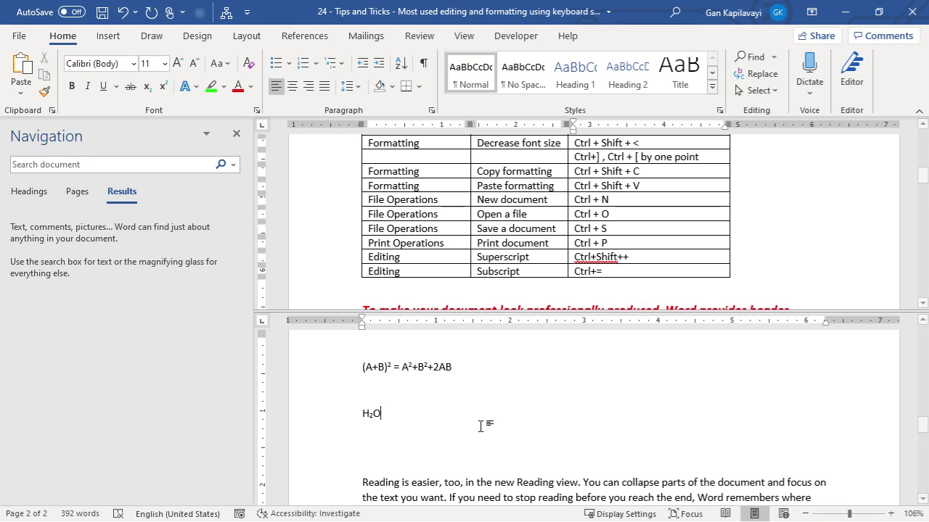
scroll(482, 427, up, 1)
scroll(482, 426, up, 3)
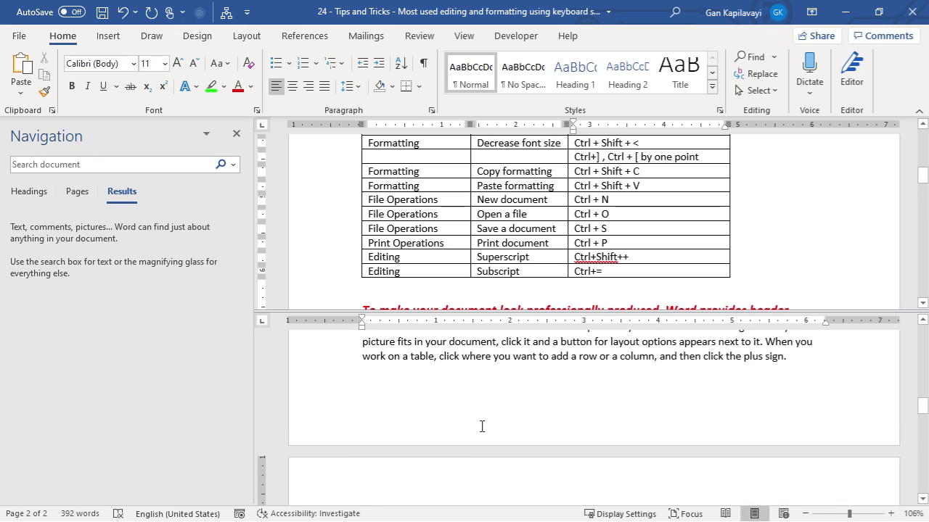